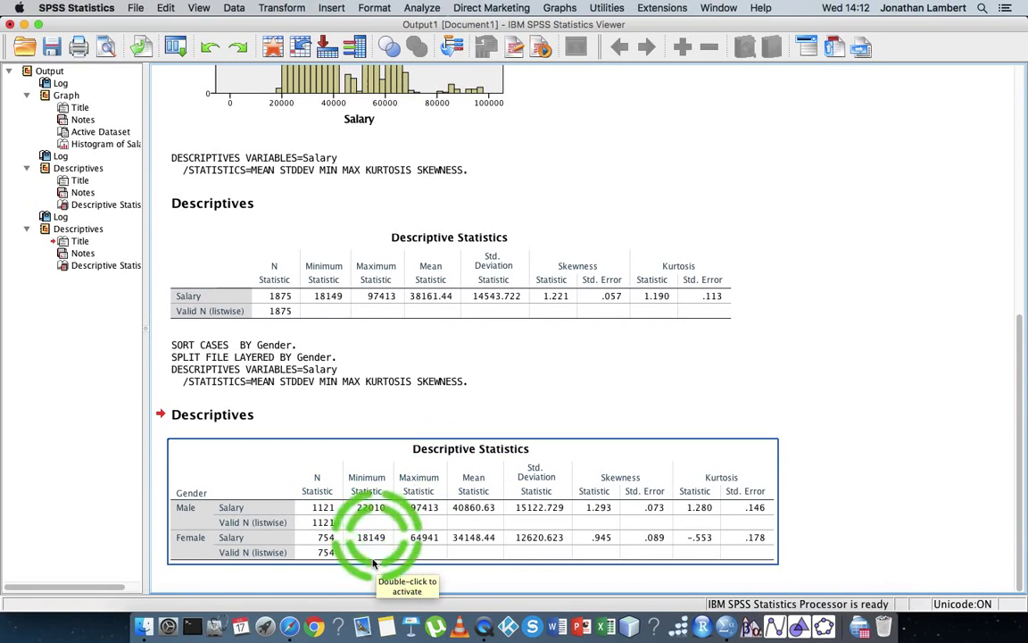
Review the existing output: the gender-split Descriptive Statistics table, SORT CASES log and Salary histogram.
{"action": "left_click", "coordinate": [370, 573]}
{"action": "left_click", "coordinate": [357, 511]}
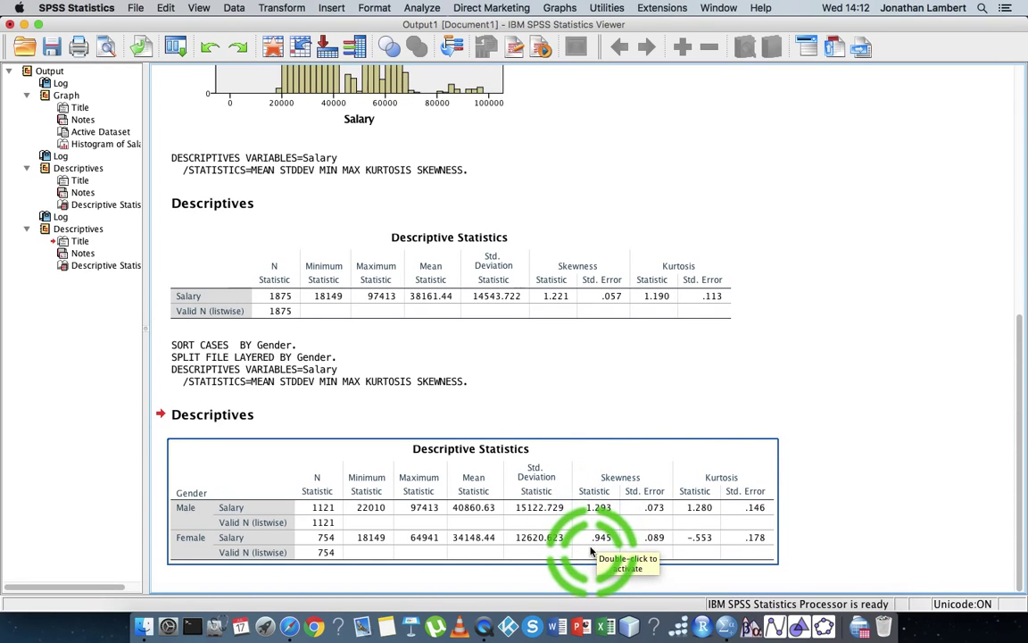
{"action": "left_click", "coordinate": [583, 370]}
{"action": "scroll", "coordinate": [544, 390], "scroll_direction": "up", "scroll_amount": 8}
{"action": "left_click", "coordinate": [544, 390]}
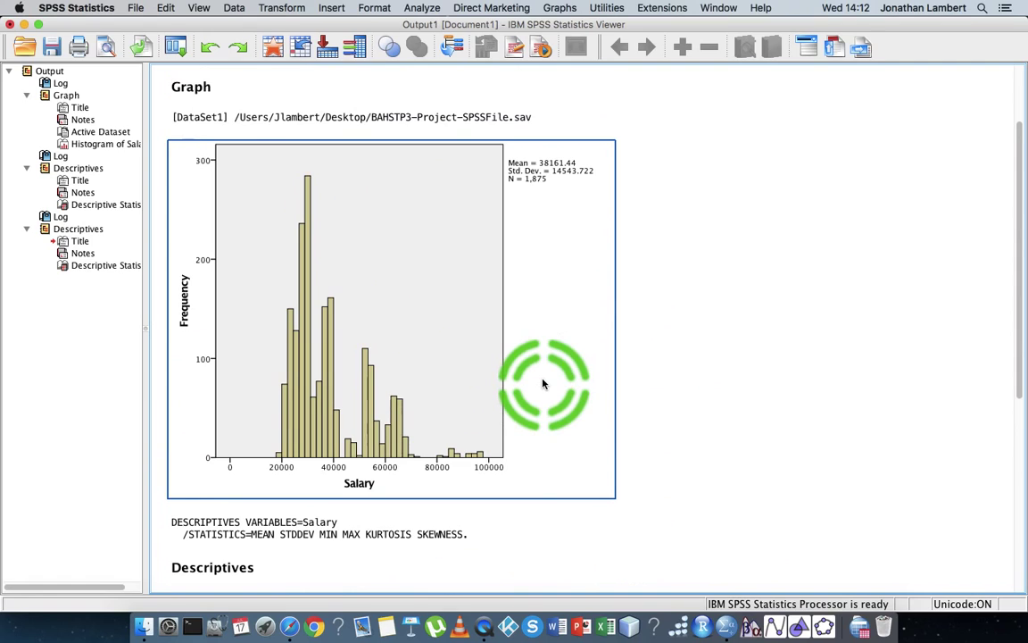
{"action": "scroll", "coordinate": [543, 383], "scroll_direction": "down", "scroll_amount": 8}
{"action": "left_click", "coordinate": [591, 374]}
{"action": "left_click", "coordinate": [616, 531]}
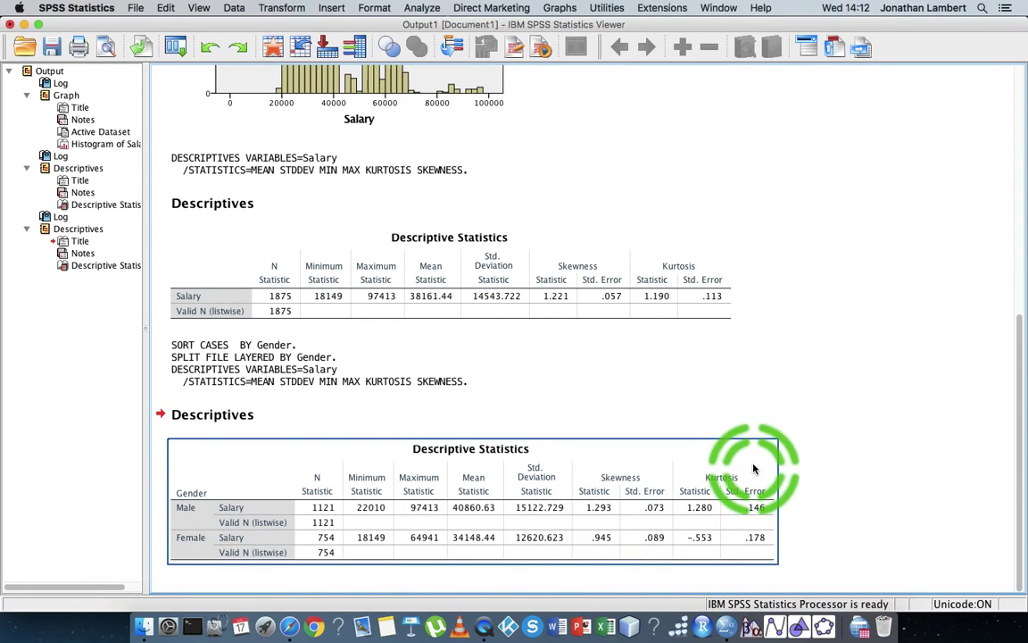
{"action": "mouse_move", "coordinate": [753, 467]}
{"action": "left_mouse_down"}
{"action": "mouse_move", "coordinate": [649, 406]}
{"action": "mouse_move", "coordinate": [689, 484]}
{"action": "mouse_move", "coordinate": [683, 518]}
{"action": "left_mouse_up"}
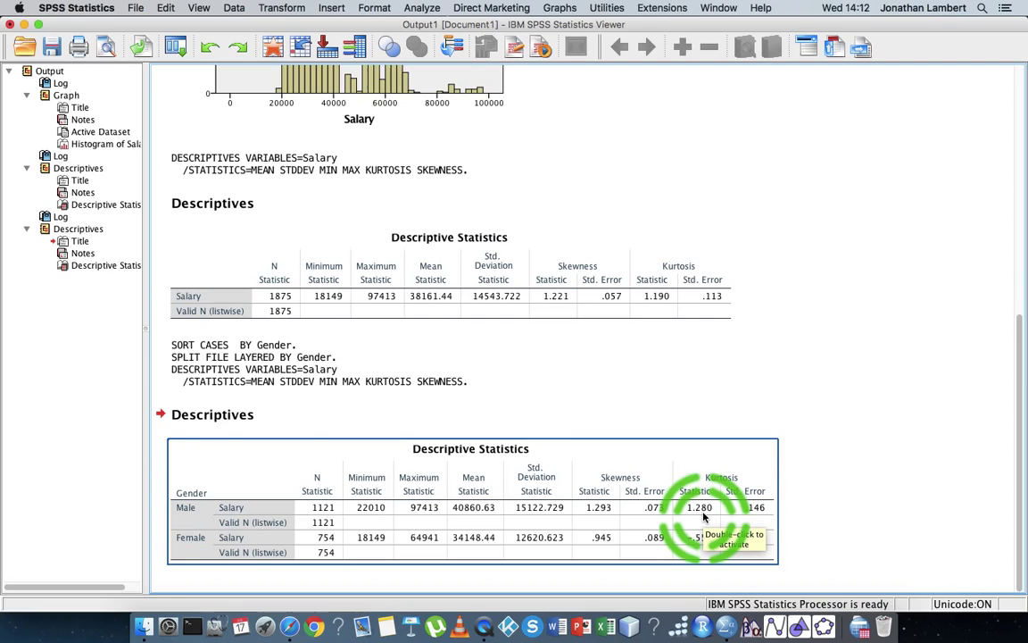
{"action": "mouse_move", "coordinate": [704, 516]}
{"action": "left_mouse_down"}
{"action": "mouse_move", "coordinate": [700, 500]}
{"action": "mouse_move", "coordinate": [682, 533]}
{"action": "mouse_move", "coordinate": [689, 542]}
{"action": "mouse_move", "coordinate": [731, 546]}
{"action": "mouse_move", "coordinate": [967, 519]}
{"action": "mouse_move", "coordinate": [686, 530]}
{"action": "mouse_move", "coordinate": [653, 480]}
{"action": "mouse_move", "coordinate": [666, 517]}
{"action": "mouse_move", "coordinate": [585, 563]}
{"action": "mouse_move", "coordinate": [671, 518]}
{"action": "mouse_move", "coordinate": [672, 499]}
{"action": "mouse_move", "coordinate": [425, 46]}
{"action": "left_mouse_up"}
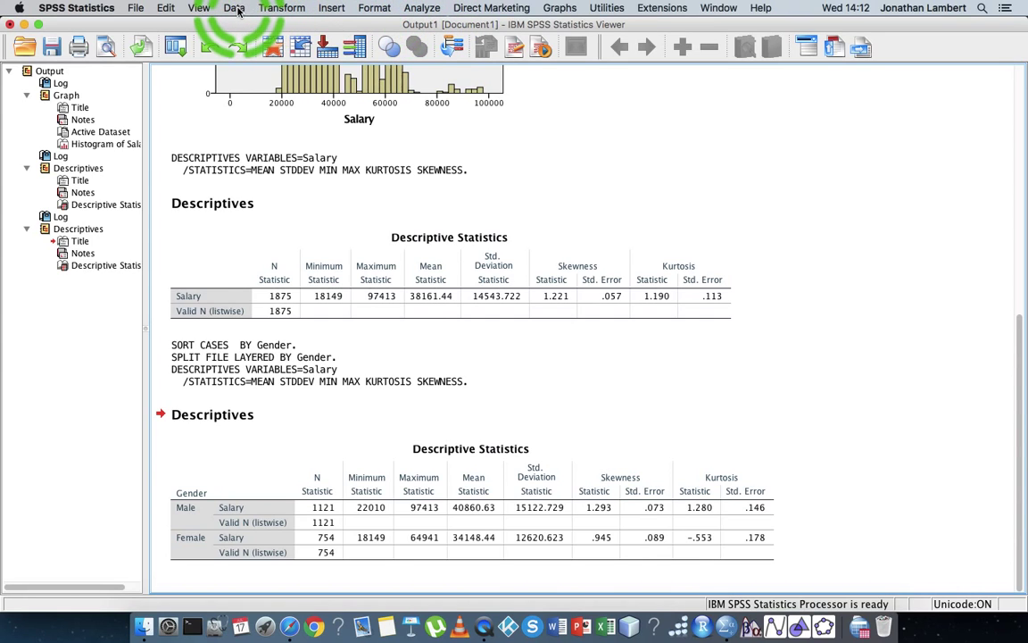
In Split File, replace Gender with Age as the grouping variable.
{"action": "left_click_drag", "start_coordinate": [236, 9], "coordinate": [293, 341]}
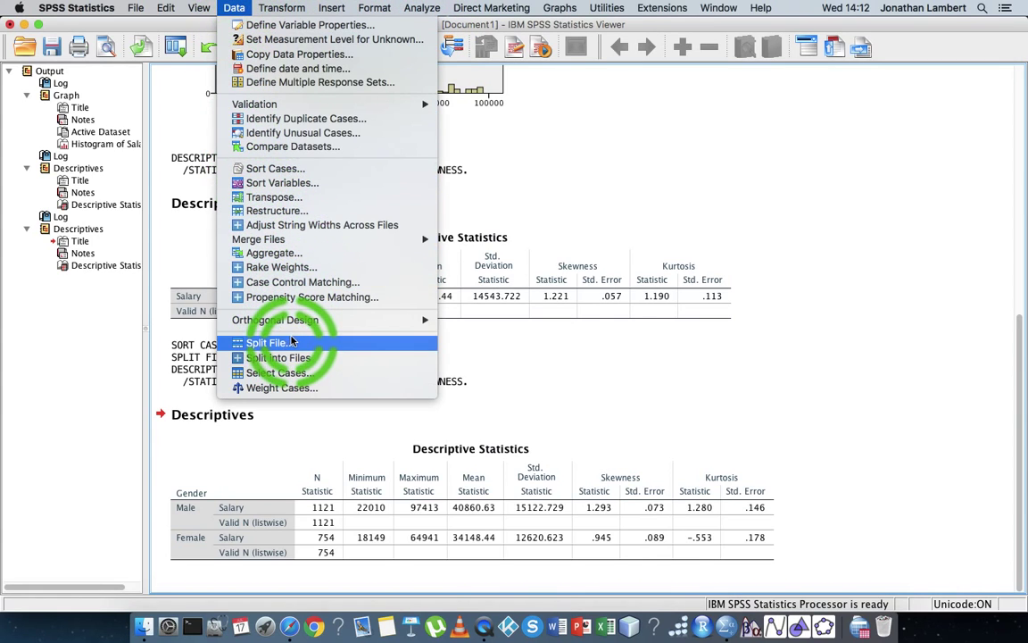
{"action": "left_click", "coordinate": [293, 341]}
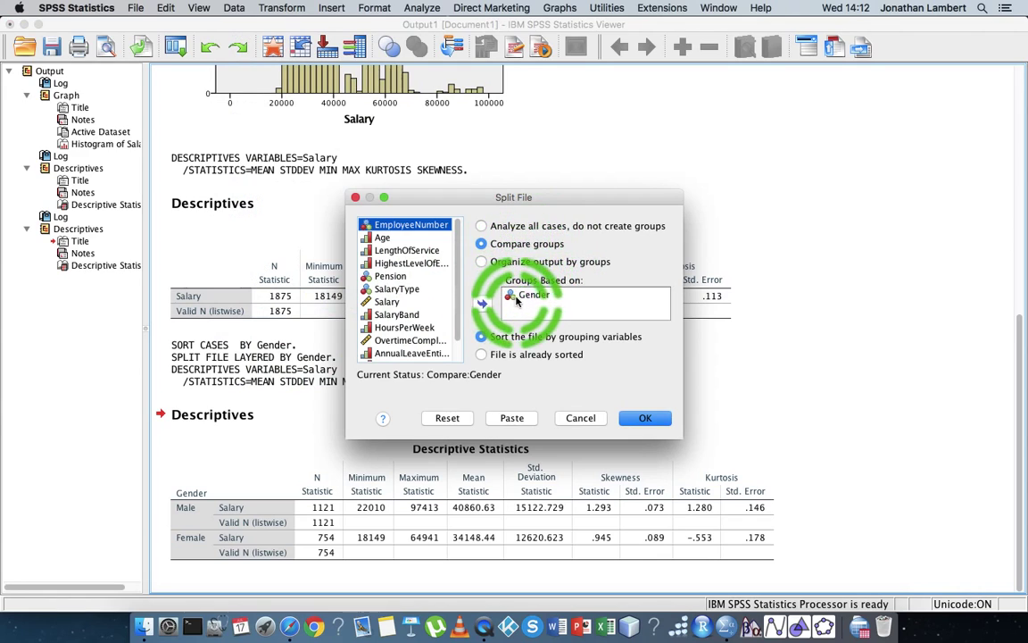
{"action": "left_click_drag", "start_coordinate": [516, 301], "coordinate": [404, 267]}
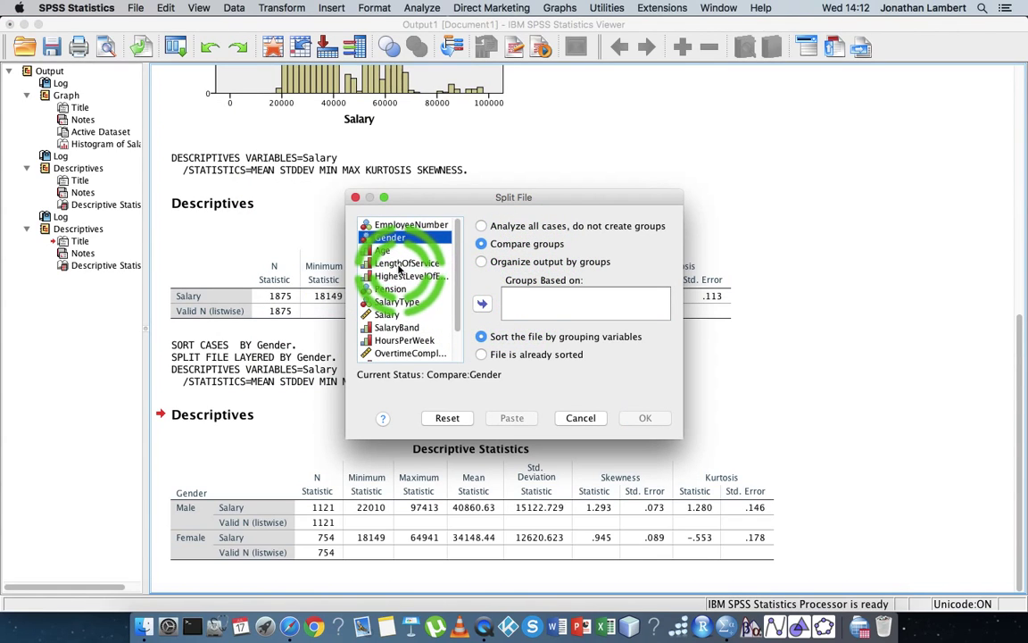
{"action": "left_click", "coordinate": [384, 253]}
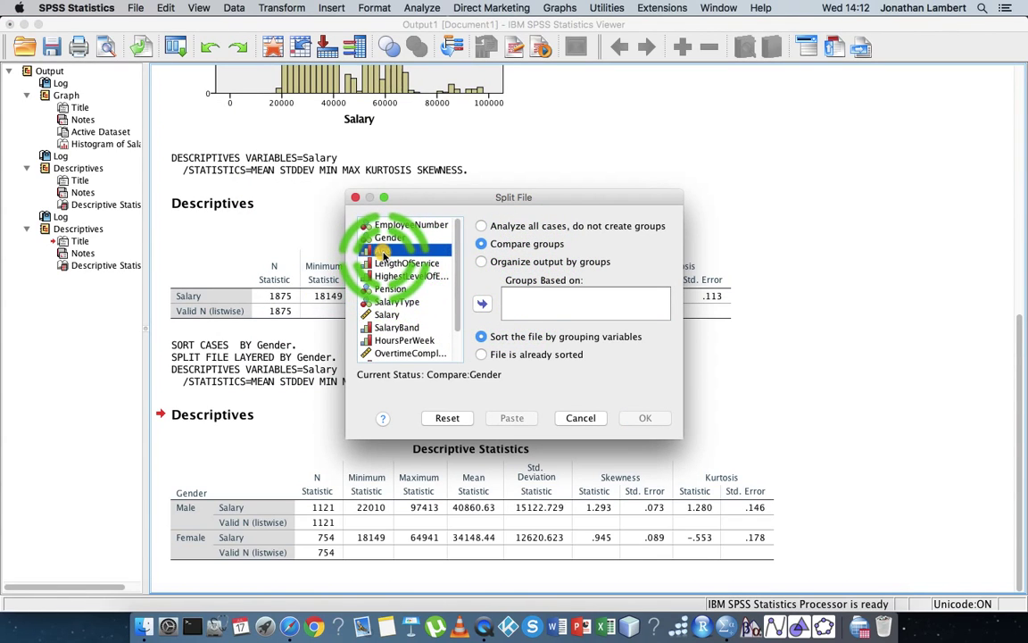
{"action": "left_click", "coordinate": [482, 303]}
{"action": "left_click", "coordinate": [630, 419]}
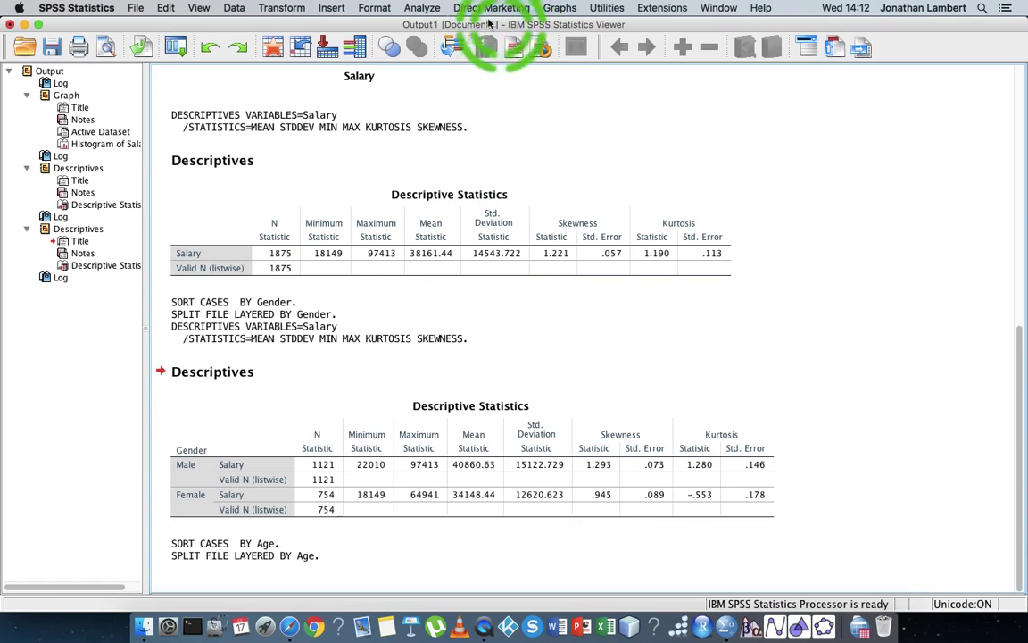
Run Descriptives with Salary as the variable, now split by Age.
{"action": "left_click", "coordinate": [422, 8]}
{"action": "mouse_move", "coordinate": [467, 44]}
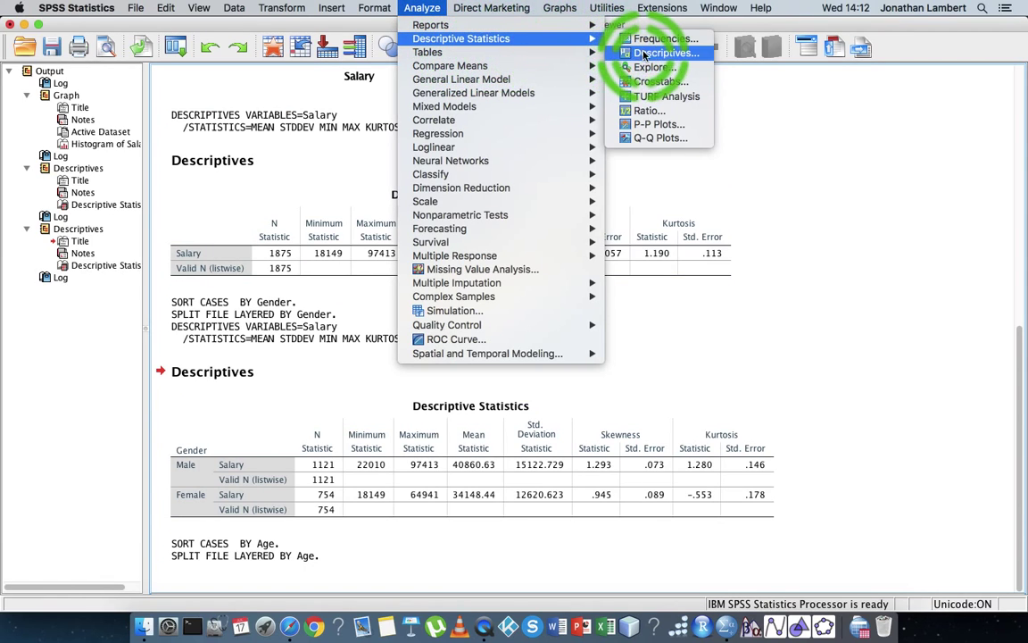
{"action": "left_click", "coordinate": [666, 53]}
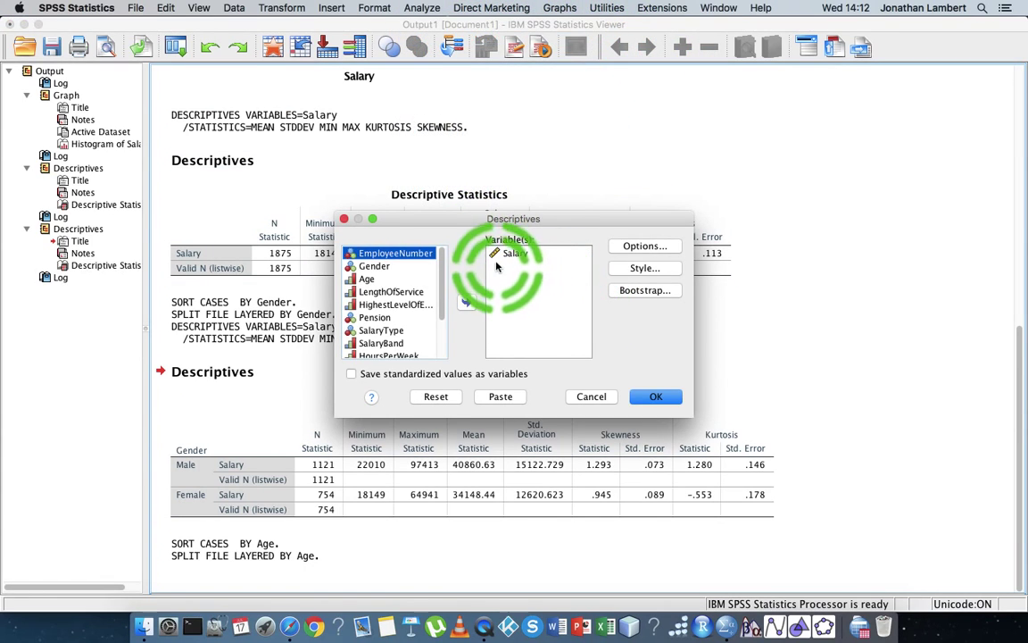
{"action": "left_click", "coordinate": [650, 395]}
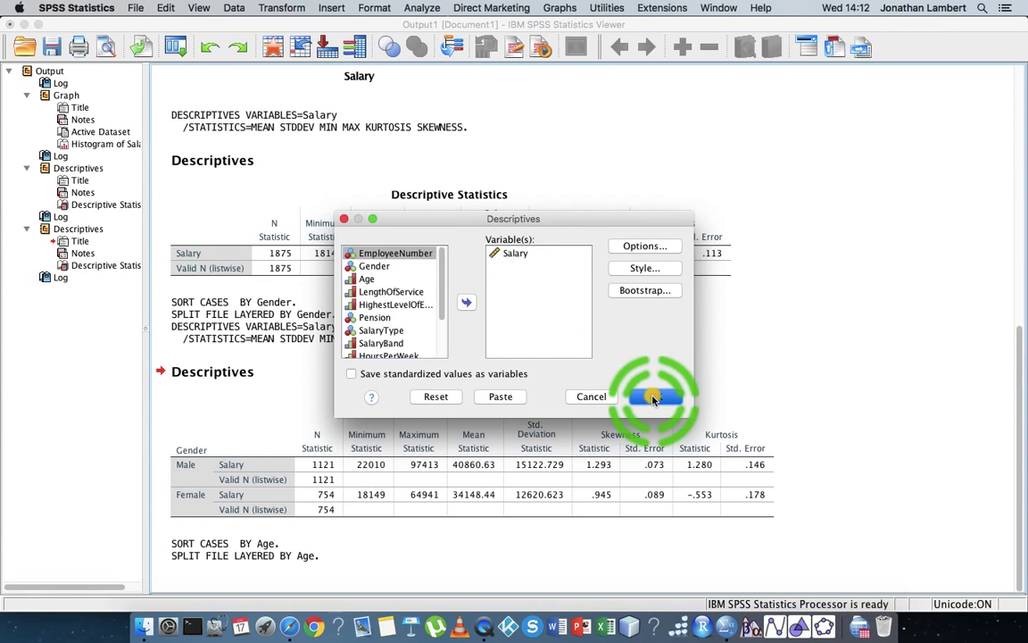
{"action": "left_click", "coordinate": [652, 399]}
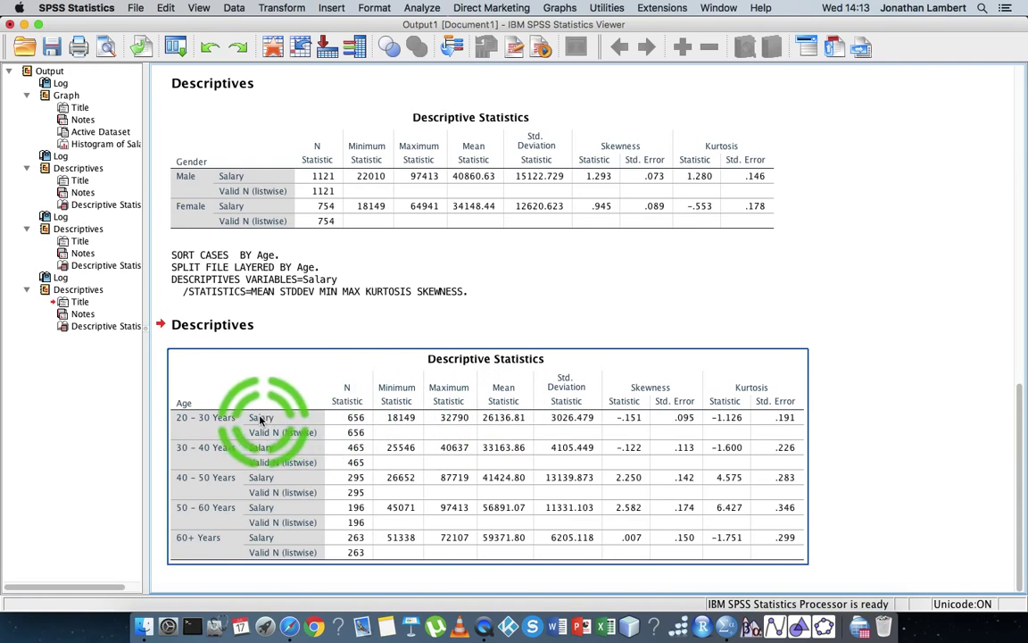
Deselect the new age-group Salary Descriptive Statistics table after reviewing it.
{"action": "left_click", "coordinate": [493, 568]}
{"action": "left_click", "coordinate": [481, 431]}
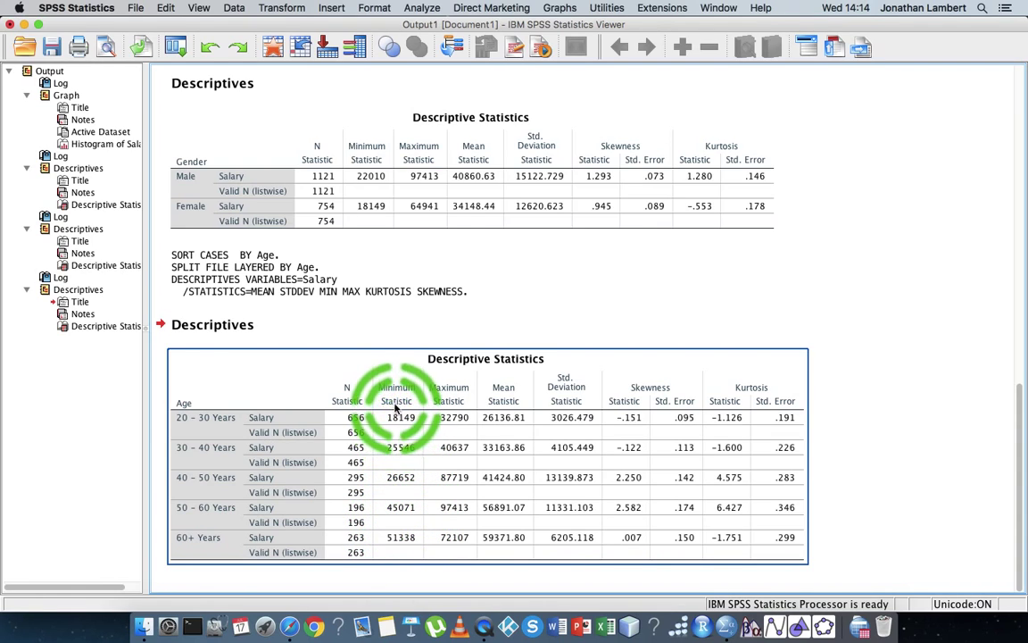
{"action": "left_click", "coordinate": [399, 570]}
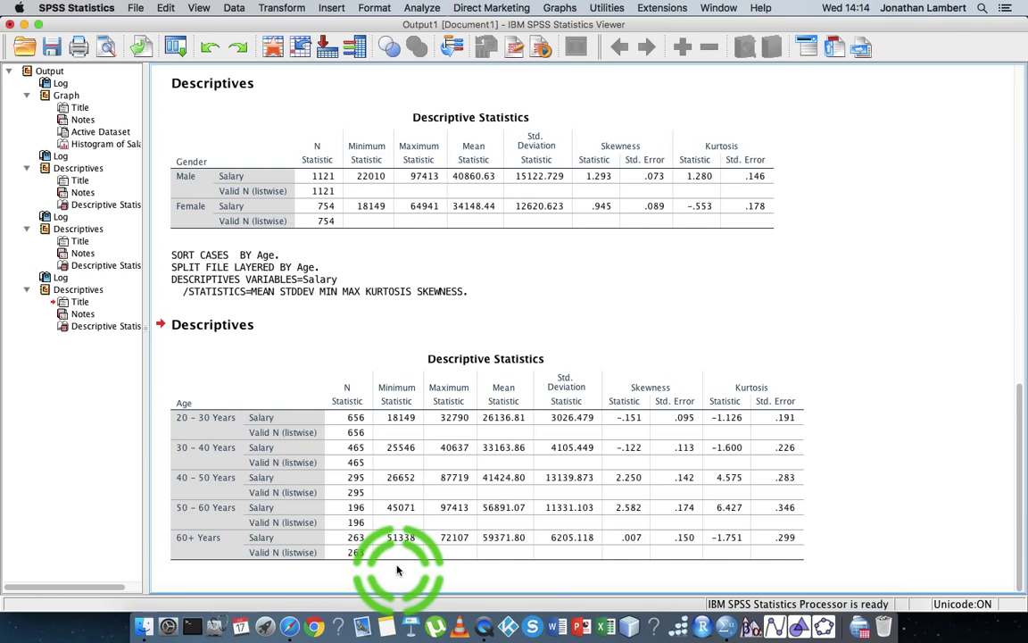
{"action": "left_click", "coordinate": [398, 553]}
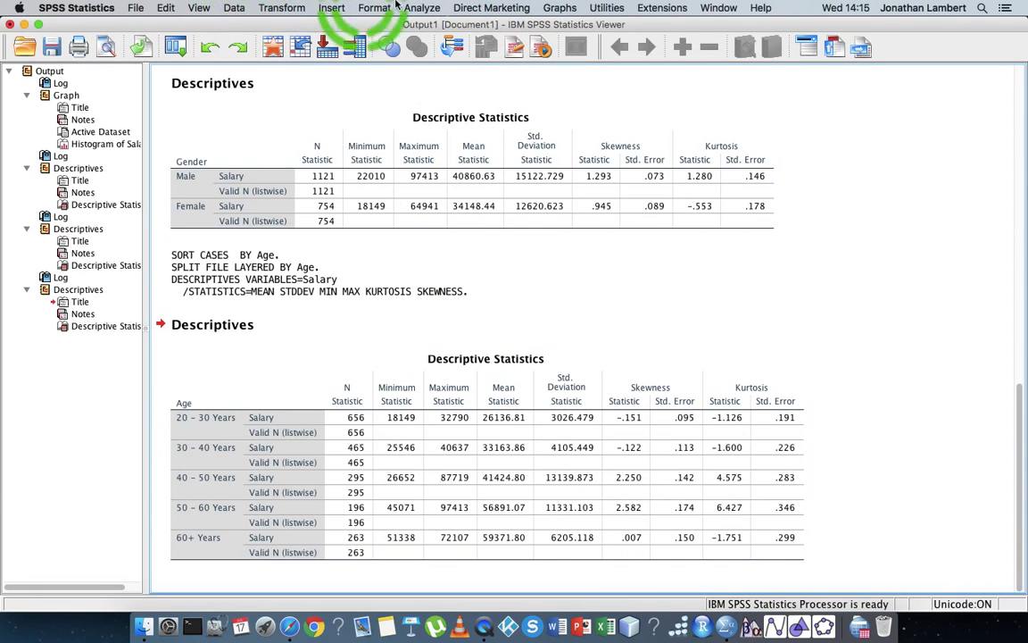
Create Salary histograms for each age group with the legacy Histogram dialog.
{"action": "left_click", "coordinate": [560, 9]}
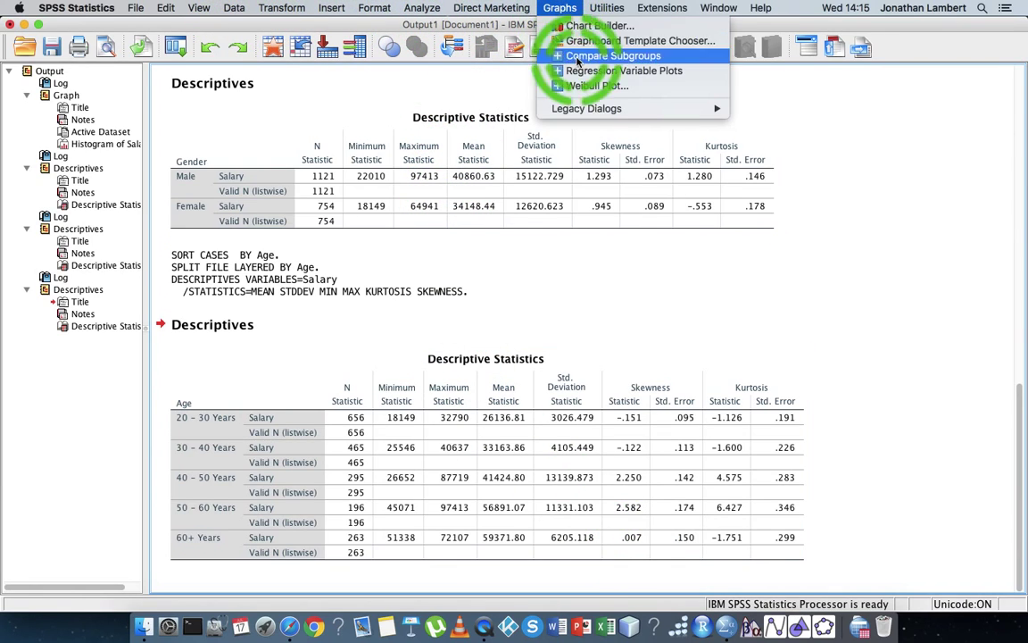
{"action": "mouse_move", "coordinate": [695, 104]}
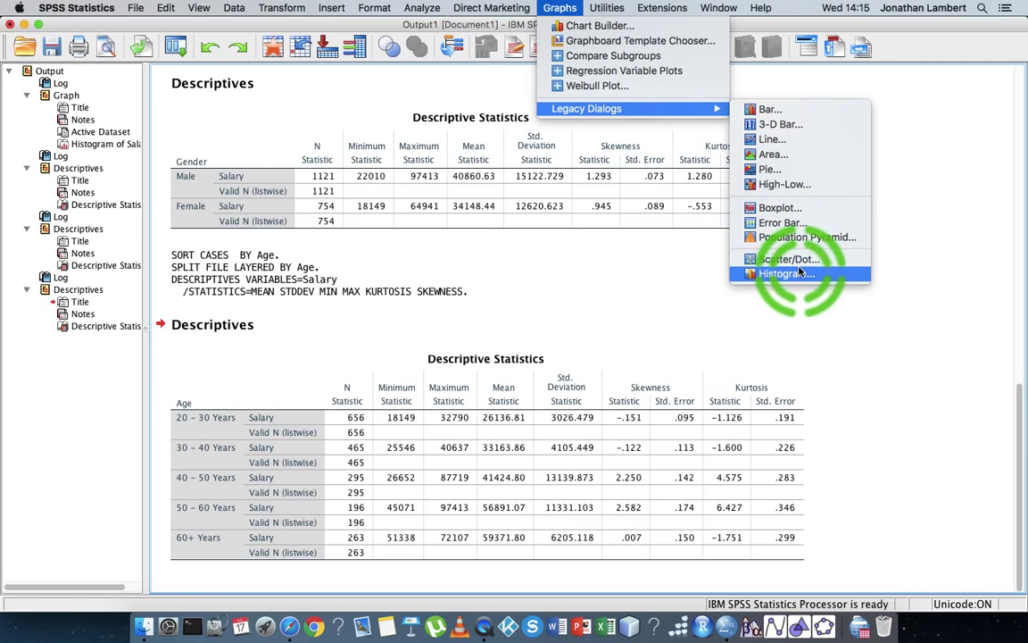
{"action": "left_click", "coordinate": [725, 273]}
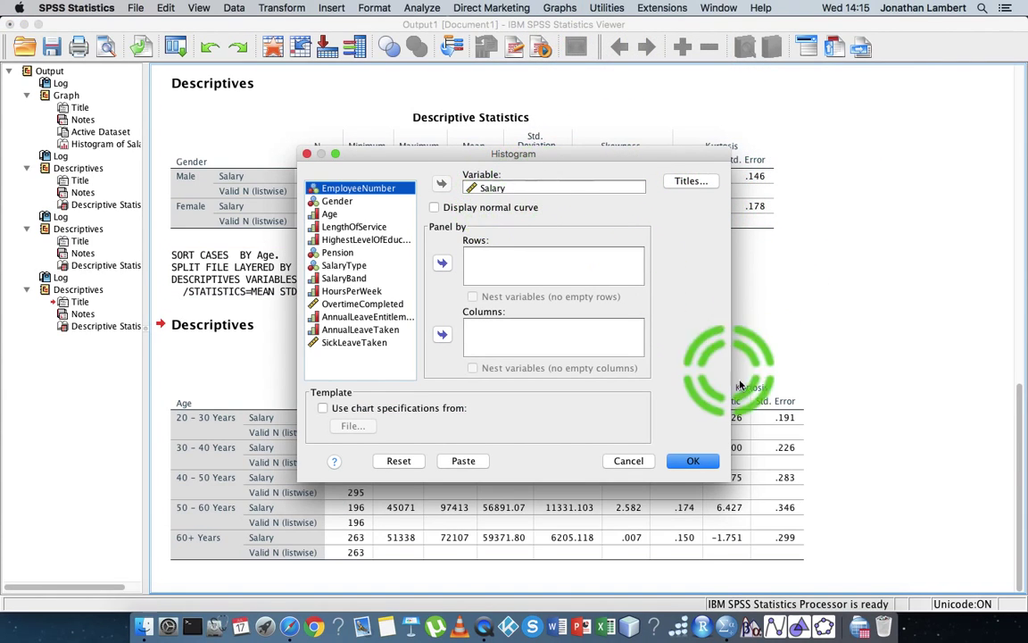
{"action": "left_click", "coordinate": [693, 462]}
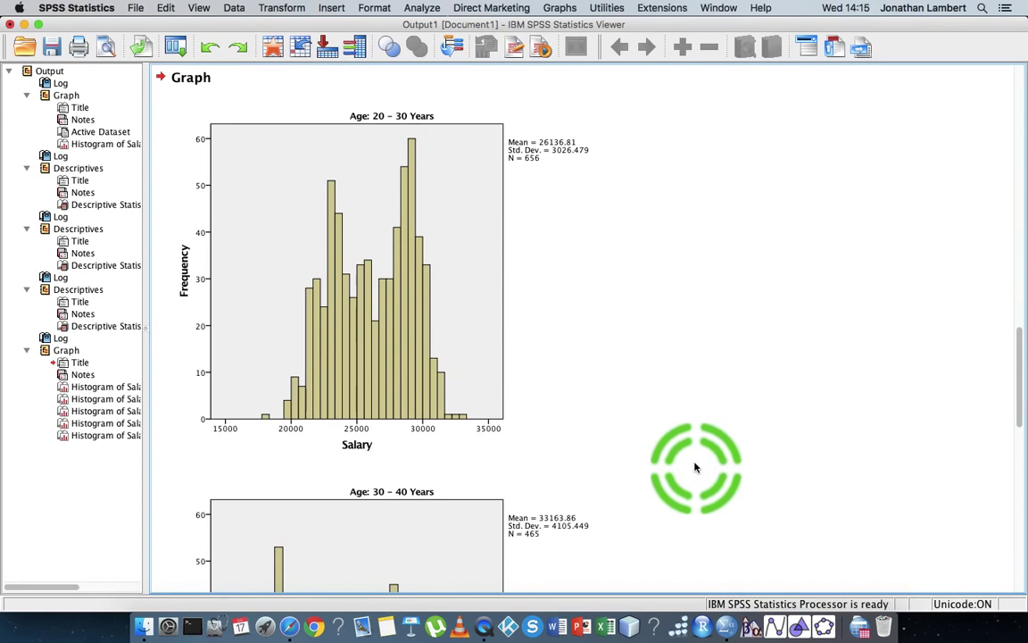
Scroll through the histograms, inspecting the two-peaked Age 60+ Years chart.
{"action": "scroll", "coordinate": [696, 466], "scroll_direction": "down", "scroll_amount": 20}
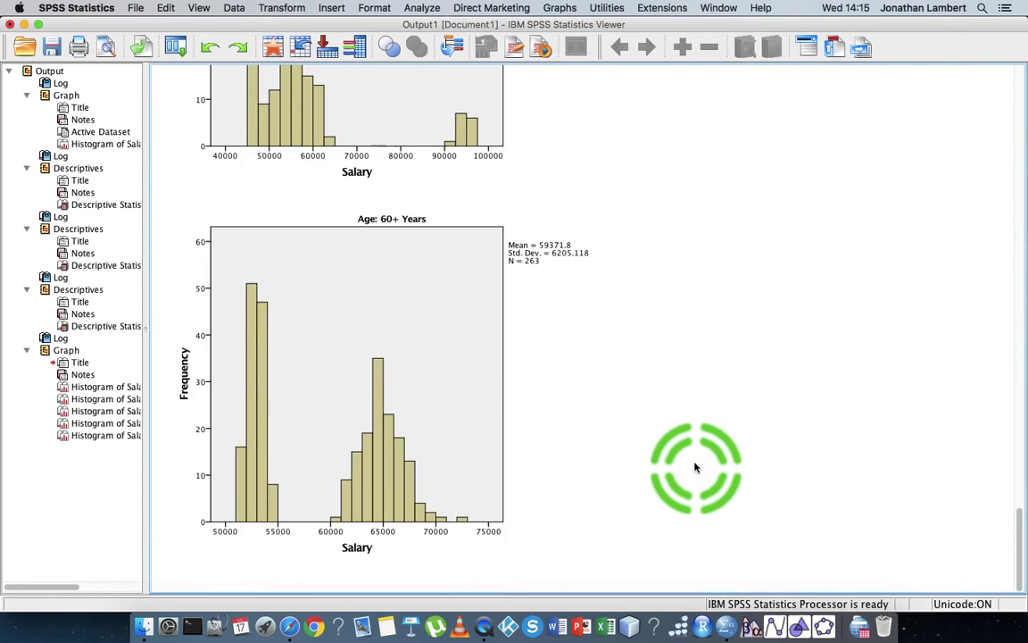
{"action": "left_click", "coordinate": [403, 365]}
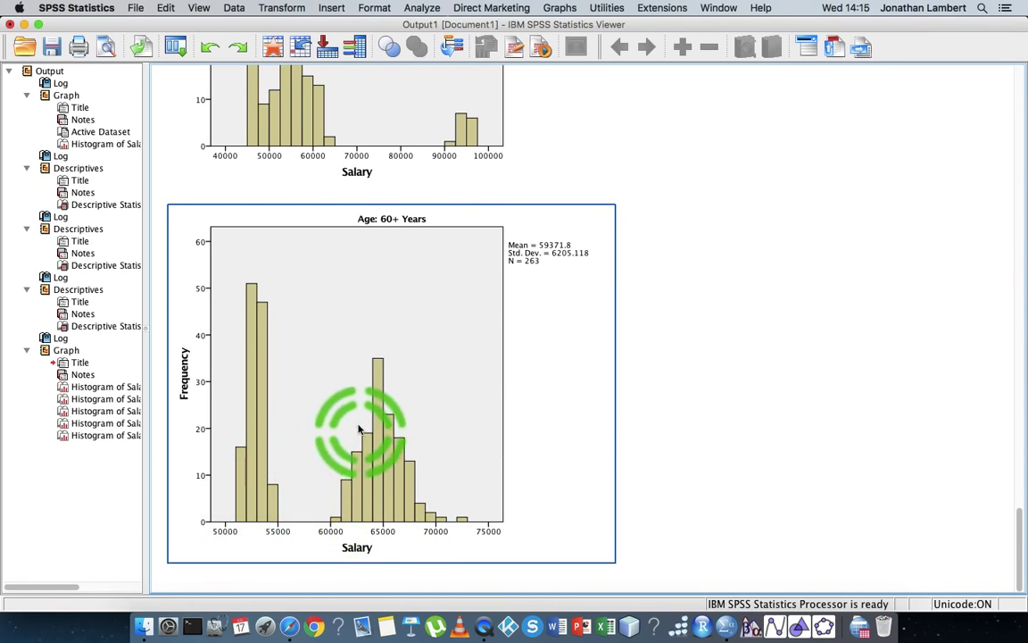
{"action": "left_click", "coordinate": [261, 563]}
{"action": "left_click", "coordinate": [252, 486]}
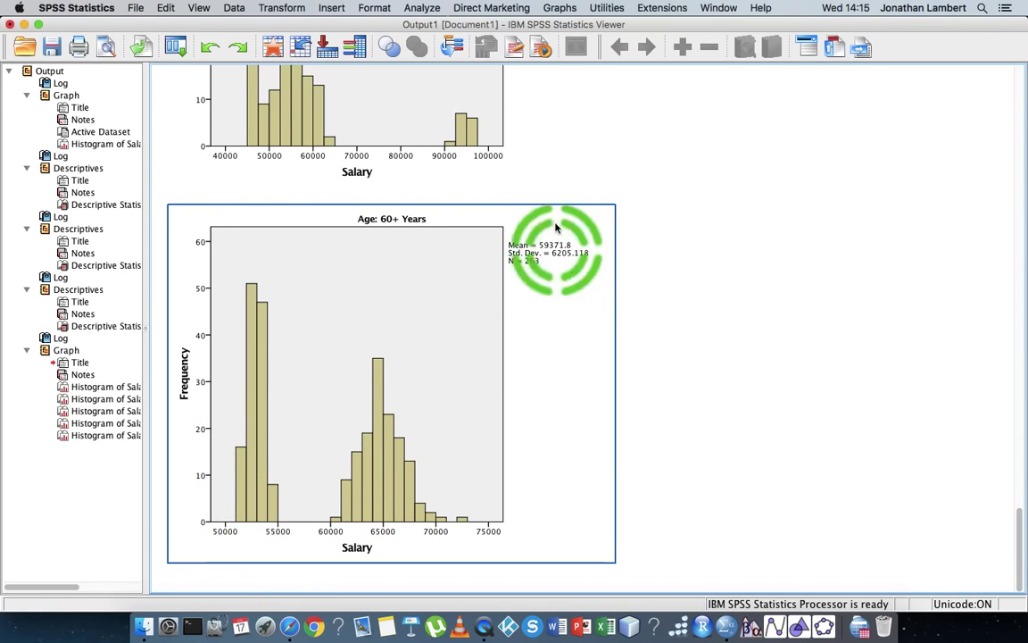
{"action": "left_click", "coordinate": [669, 630]}
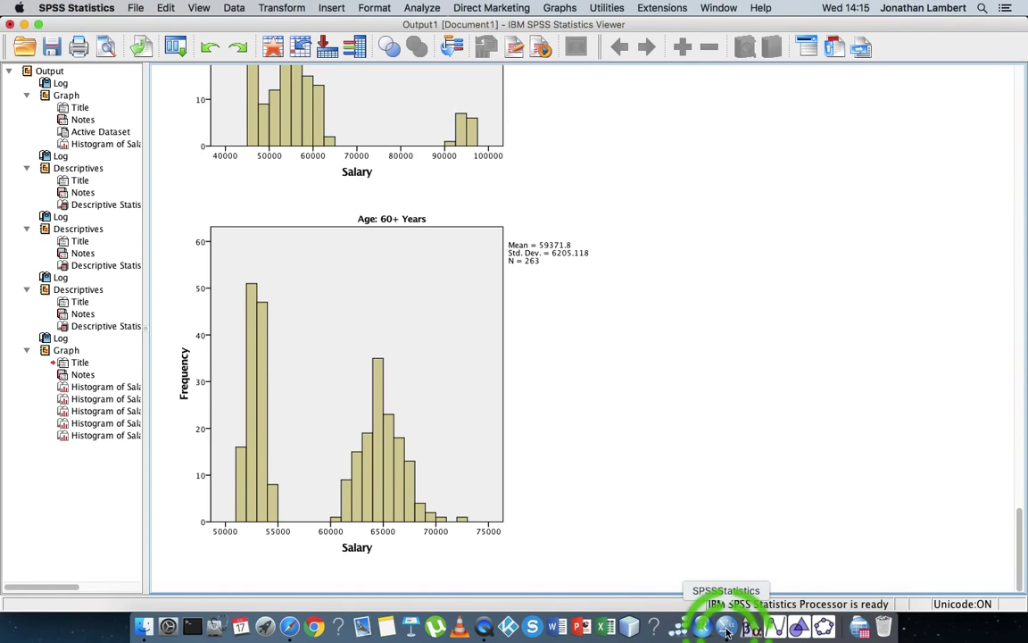
{"action": "left_click_drag", "start_coordinate": [728, 630], "coordinate": [670, 338]}
{"action": "scroll", "coordinate": [670, 337], "scroll_direction": "up", "scroll_amount": 10}
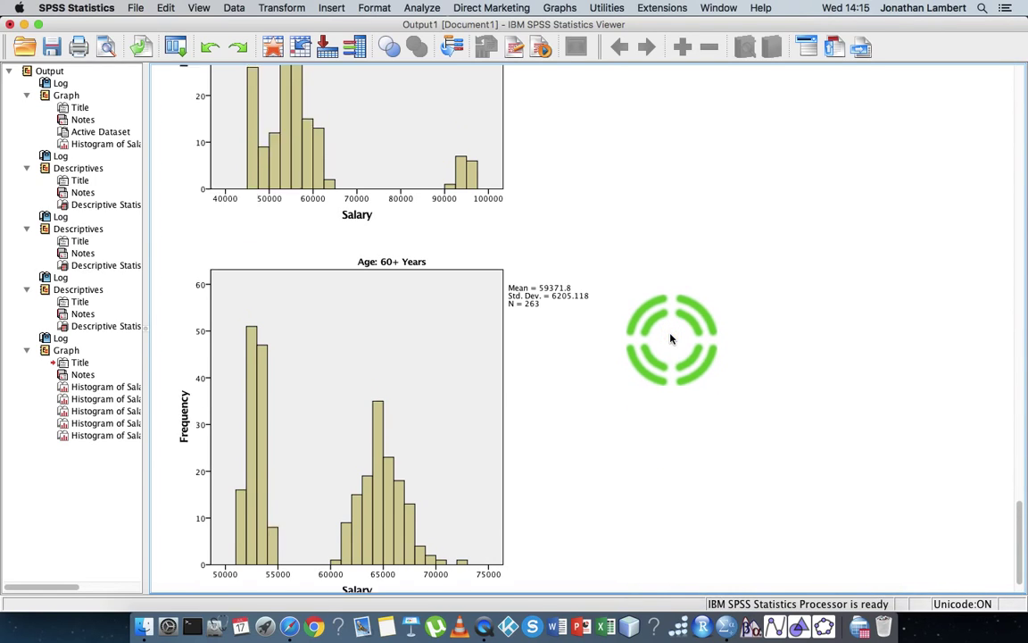
{"action": "scroll", "coordinate": [670, 337], "scroll_direction": "up", "scroll_amount": 10}
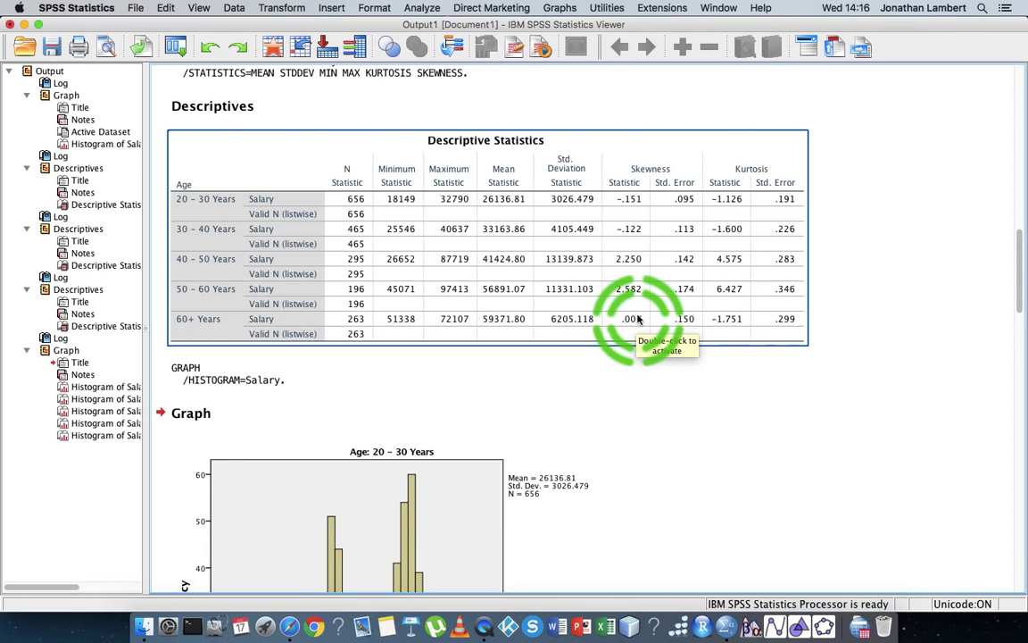
Scroll down to the Age: 60+ Years Salary histogram and select it.
{"action": "scroll", "coordinate": [625, 353], "scroll_direction": "down", "scroll_amount": 15}
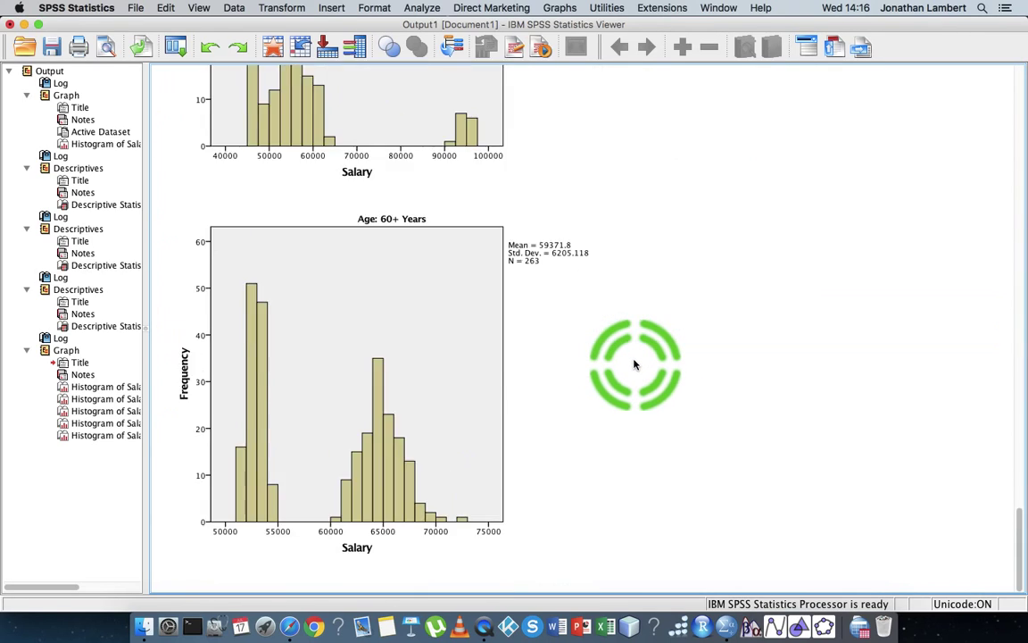
{"action": "left_click", "coordinate": [362, 431]}
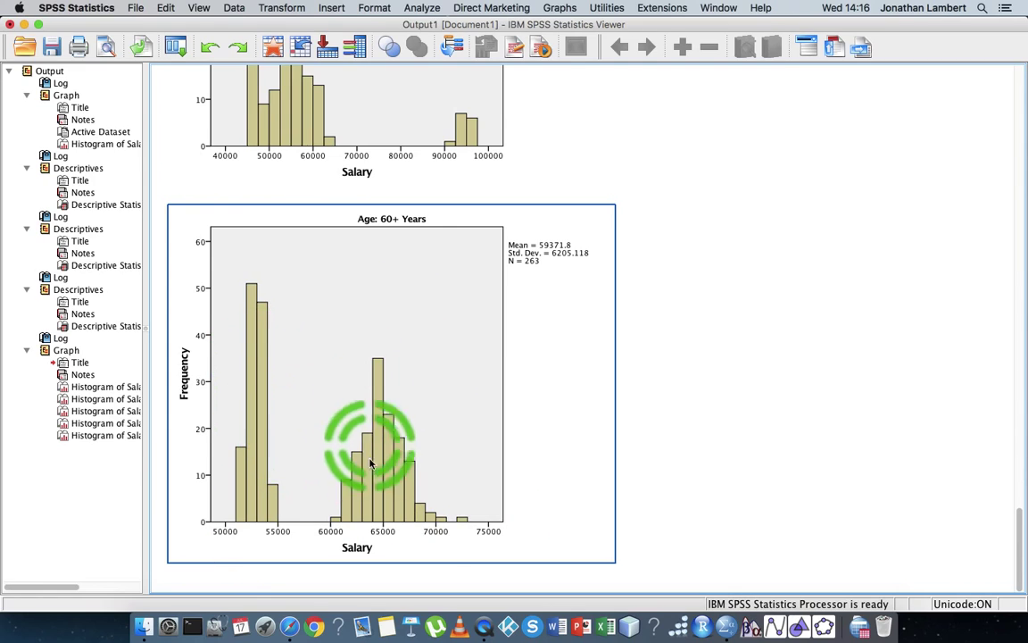
{"action": "left_click", "coordinate": [327, 446]}
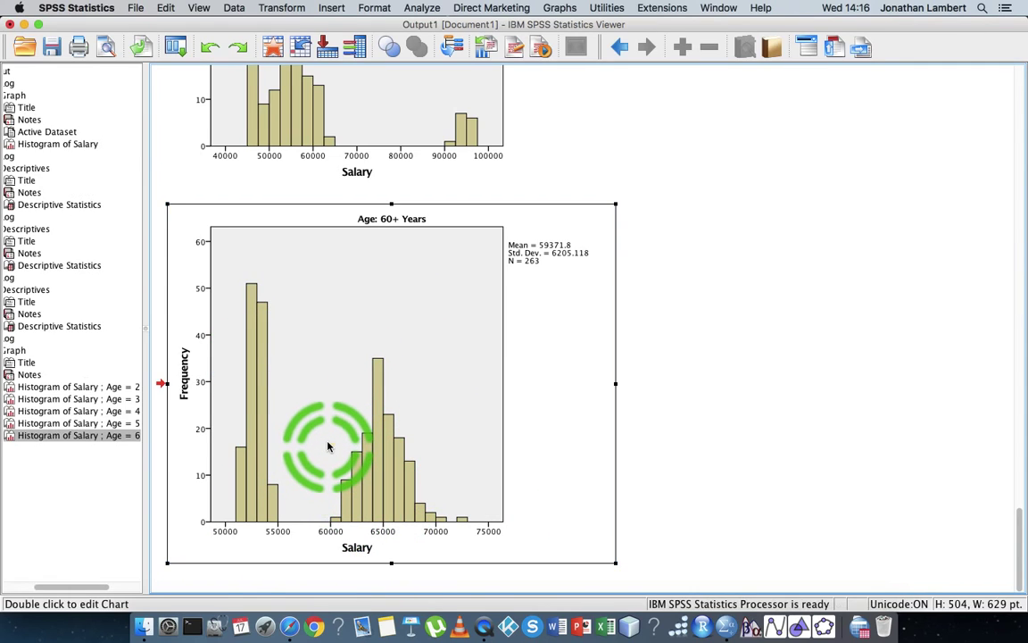
Add a Normal distribution curve to the 60+ Years histogram and close the Chart Editor.
{"action": "double_click", "coordinate": [327, 446]}
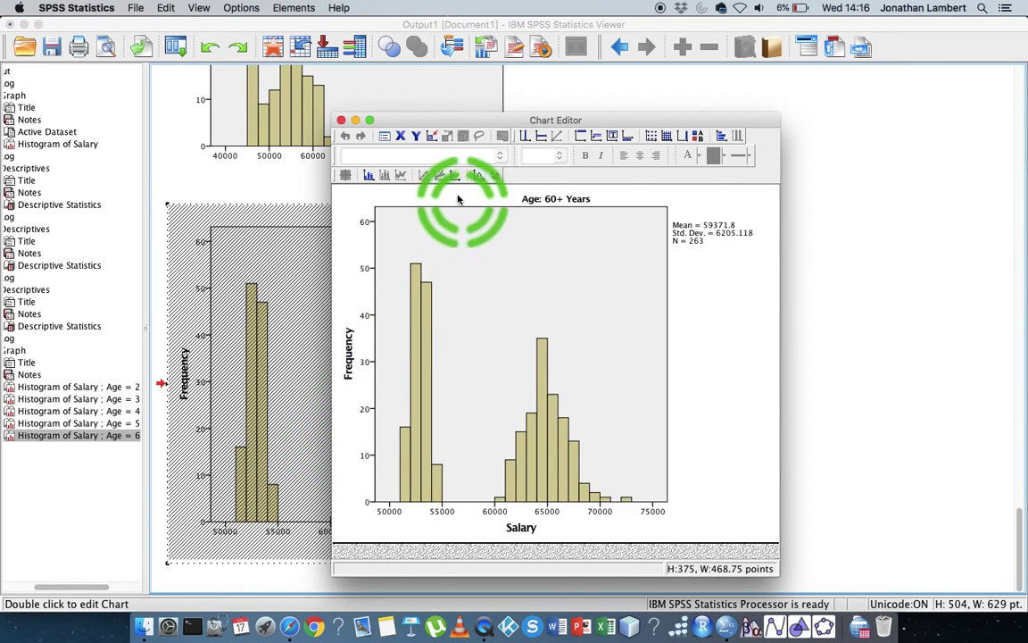
{"action": "left_click", "coordinate": [477, 177]}
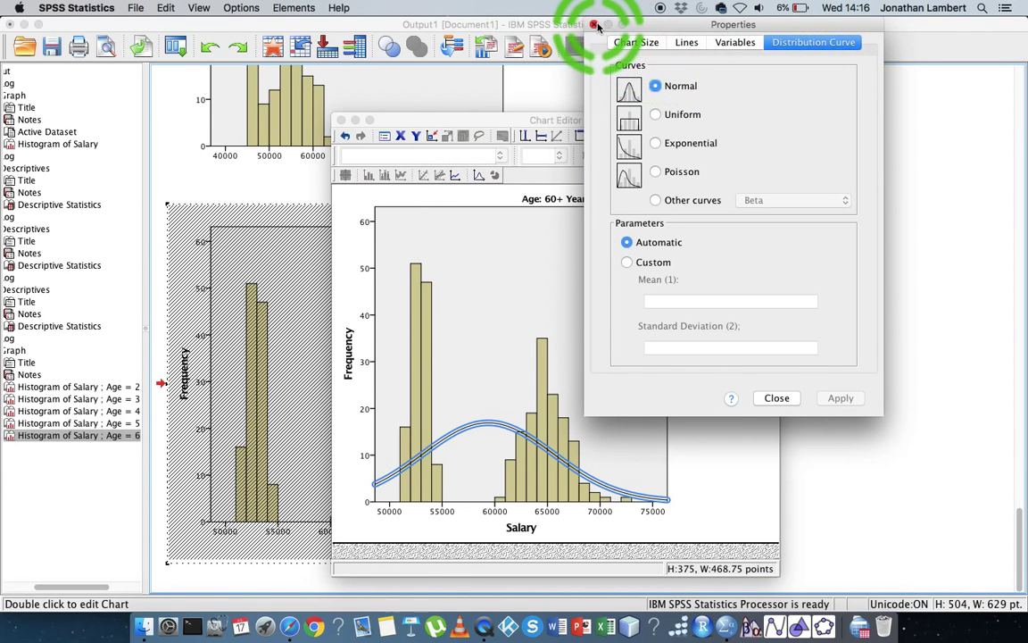
{"action": "left_click", "coordinate": [593, 24]}
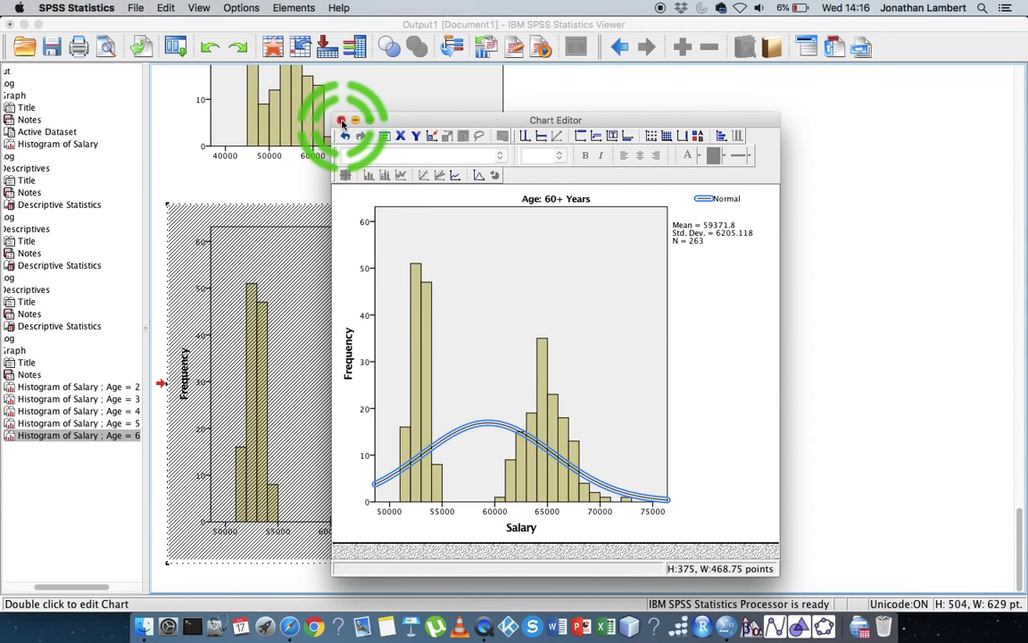
{"action": "left_click", "coordinate": [341, 121]}
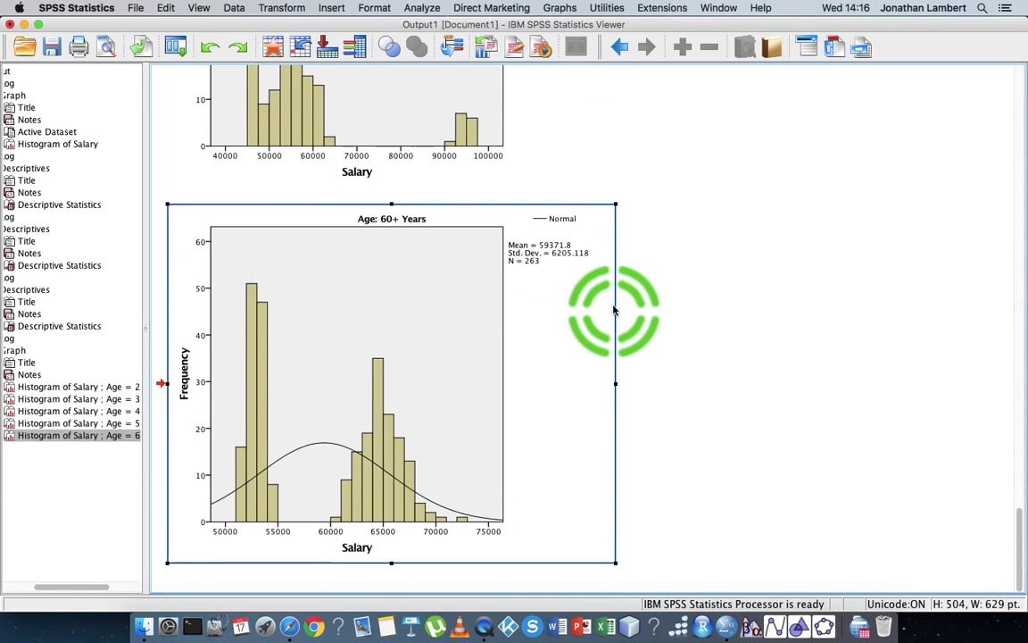
{"action": "scroll", "coordinate": [420, 303], "scroll_direction": "up", "scroll_amount": 15}
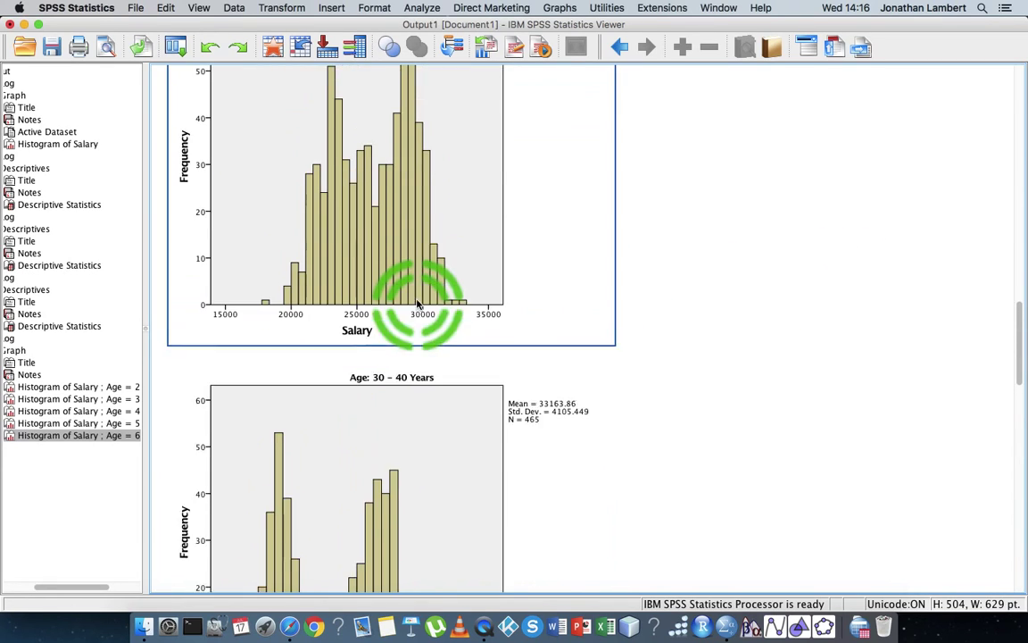
{"action": "scroll", "coordinate": [417, 304], "scroll_direction": "up", "scroll_amount": 5}
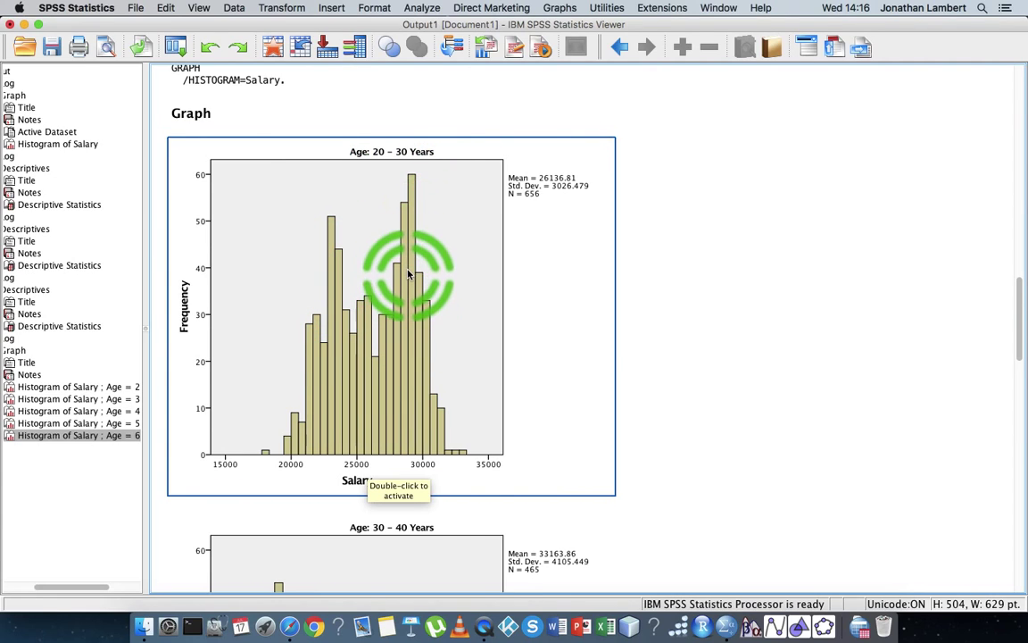
{"action": "scroll", "coordinate": [401, 271], "scroll_direction": "up", "scroll_amount": 10}
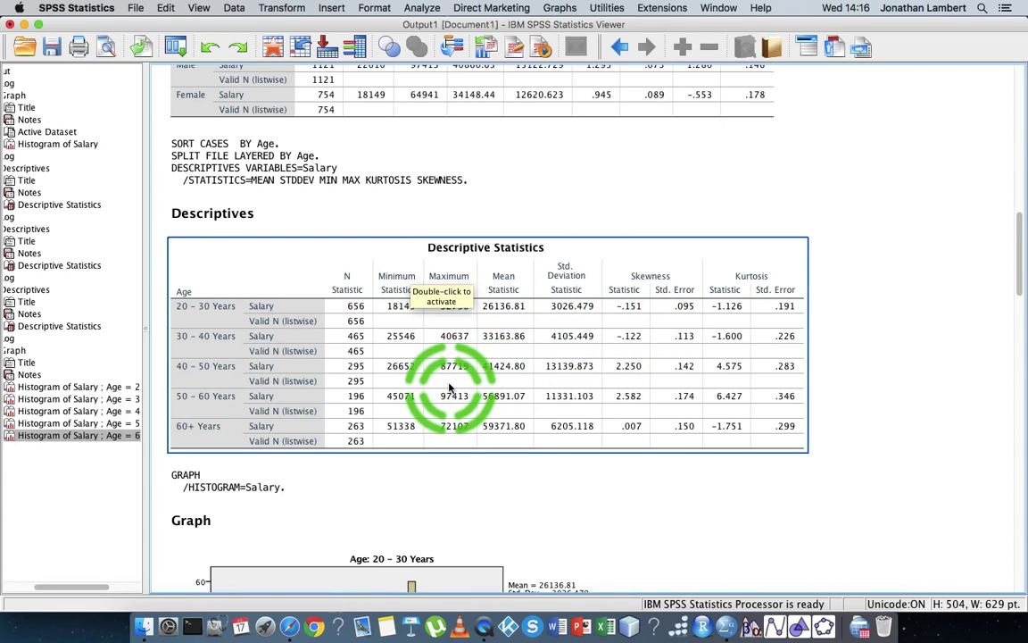
{"action": "scroll", "coordinate": [450, 387], "scroll_direction": "down", "scroll_amount": 10}
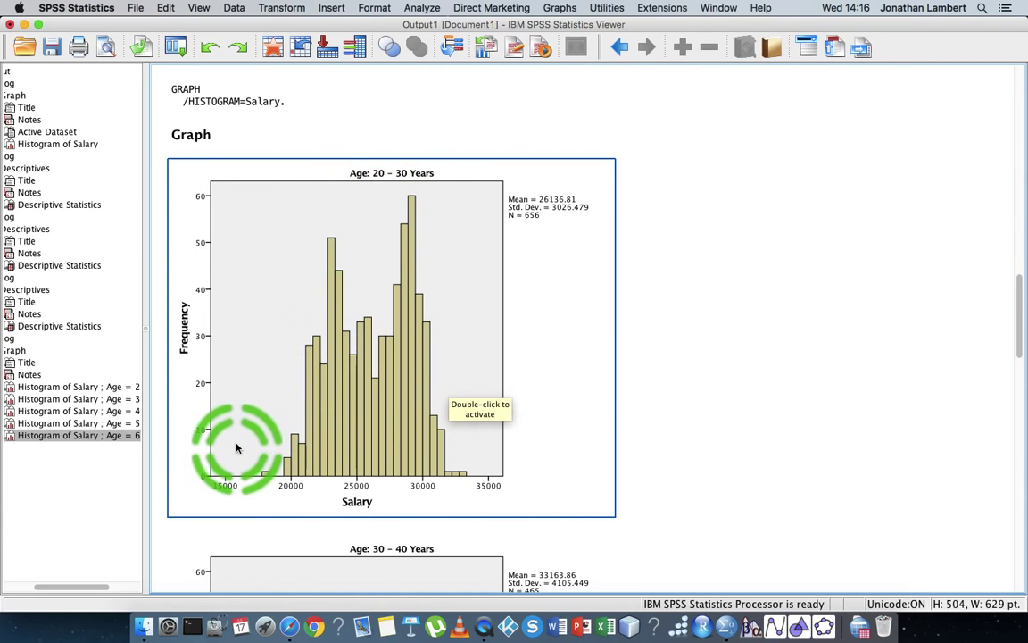
{"action": "left_click", "coordinate": [928, 322]}
{"action": "scroll", "coordinate": [928, 304], "scroll_direction": "down", "scroll_amount": 3}
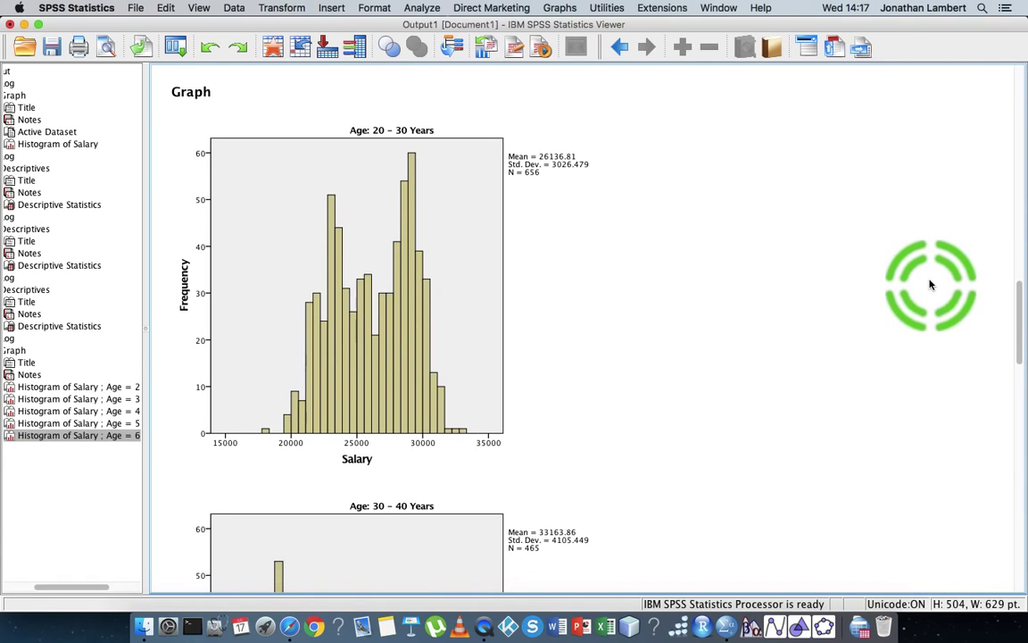
{"action": "scroll", "coordinate": [930, 284], "scroll_direction": "up", "scroll_amount": 8}
{"action": "left_click", "coordinate": [562, 329]}
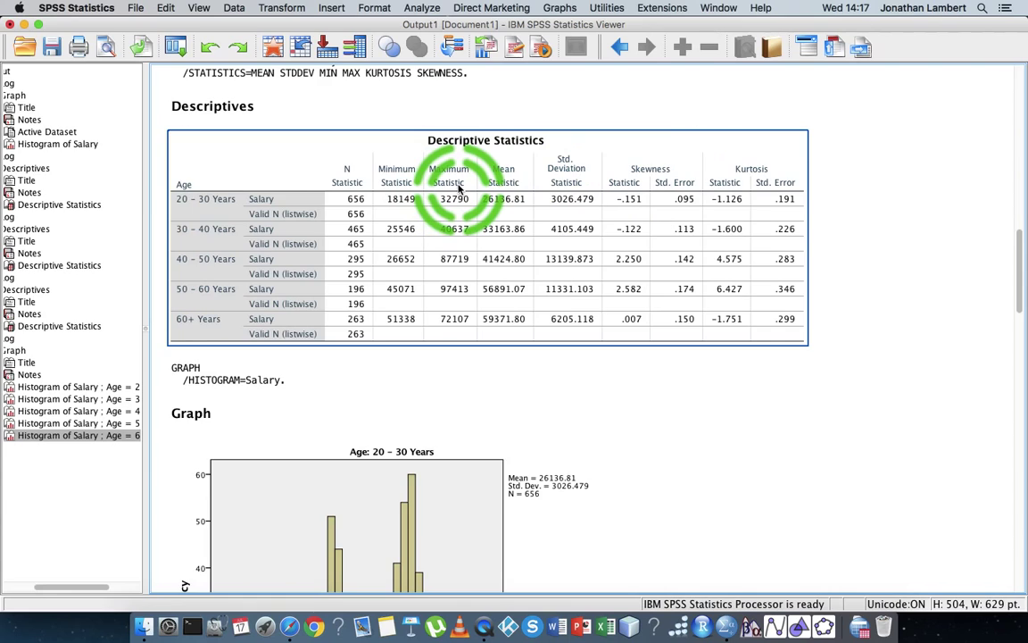
{"action": "scroll", "coordinate": [459, 187], "scroll_direction": "up", "scroll_amount": 6}
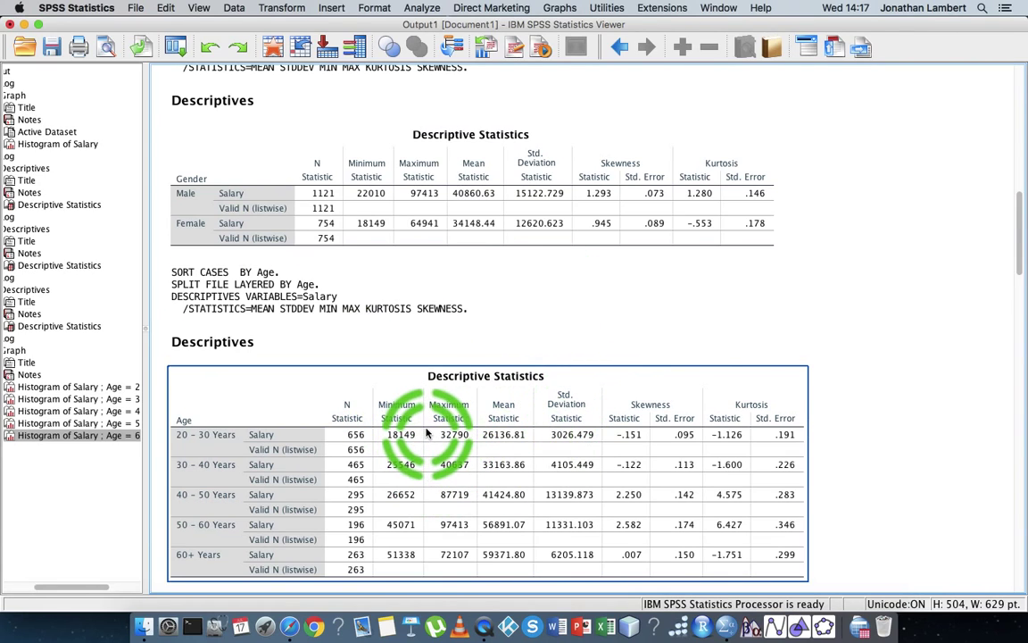
{"action": "left_click", "coordinate": [421, 8]}
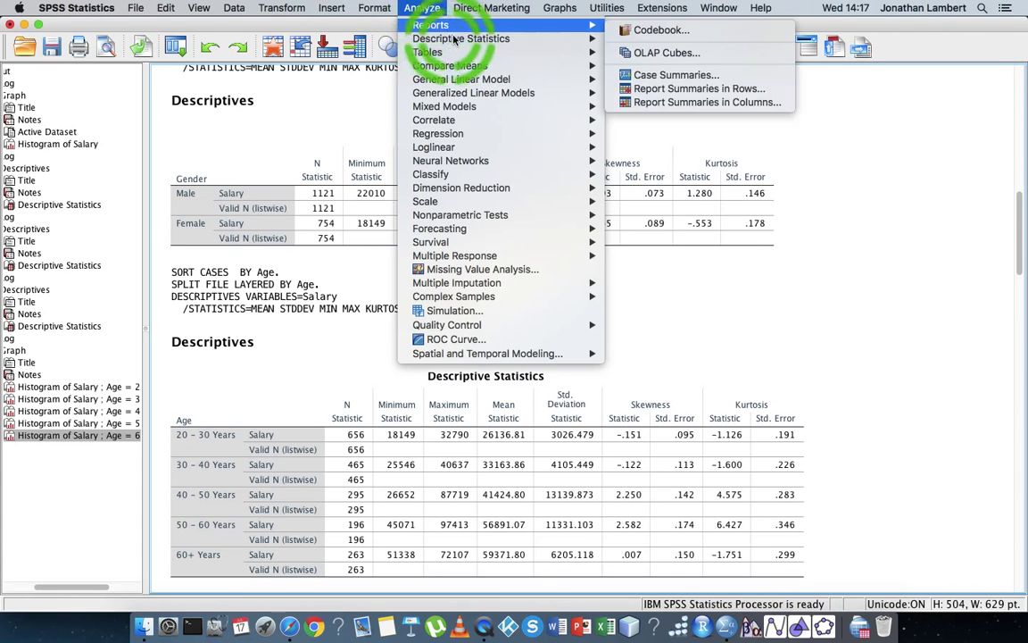
Put Salary into a Frequencies analysis, then cancel it without running.
{"action": "left_click", "coordinate": [571, 52]}
{"action": "left_click", "coordinate": [589, 38]}
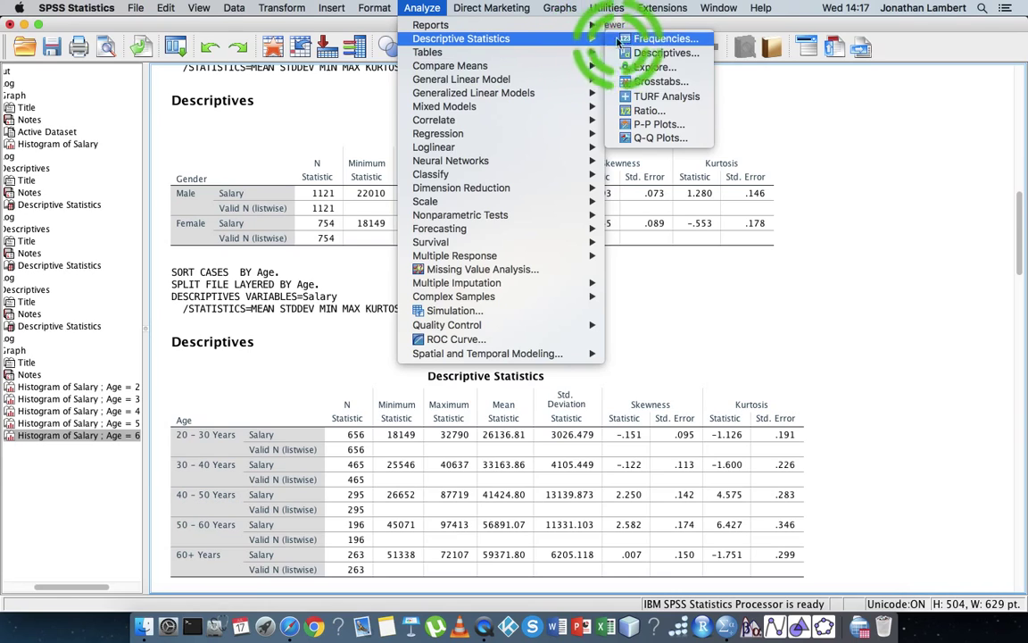
{"action": "left_click", "coordinate": [653, 40]}
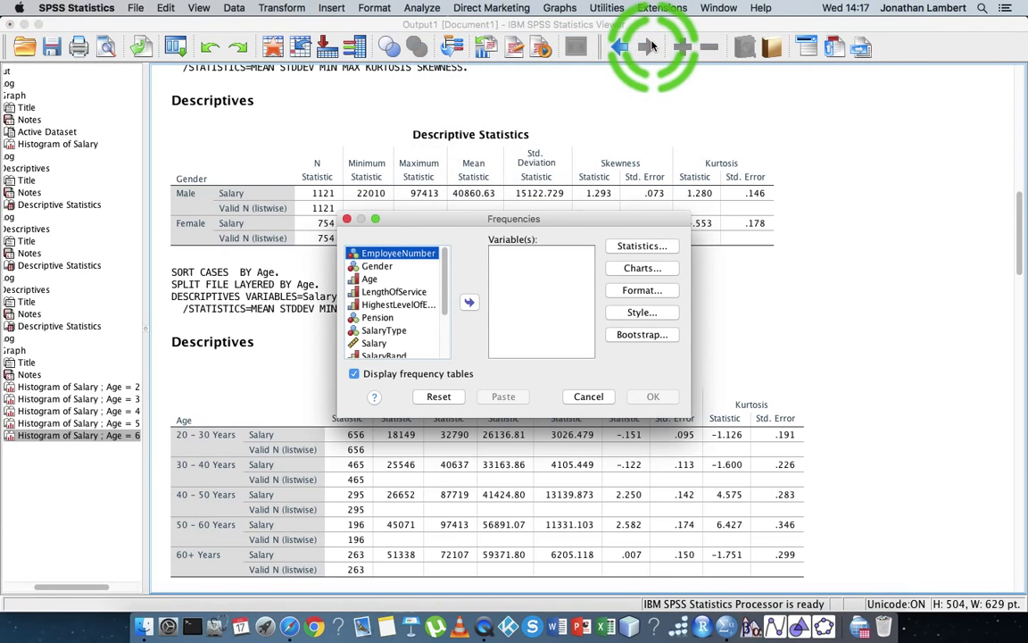
{"action": "left_click", "coordinate": [371, 343]}
{"action": "left_click", "coordinate": [469, 302]}
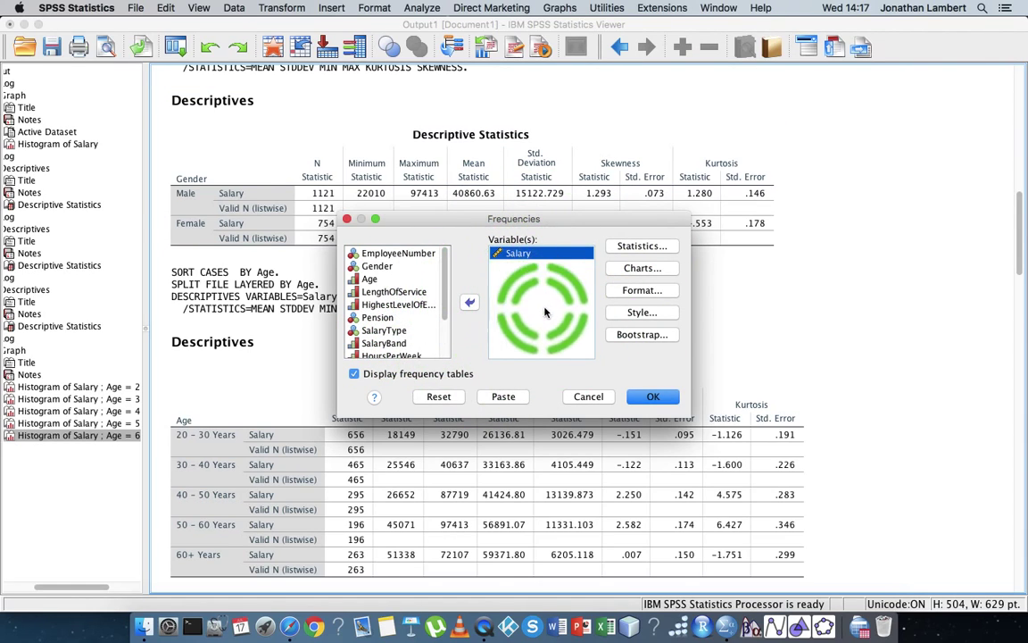
{"action": "left_click", "coordinate": [585, 398]}
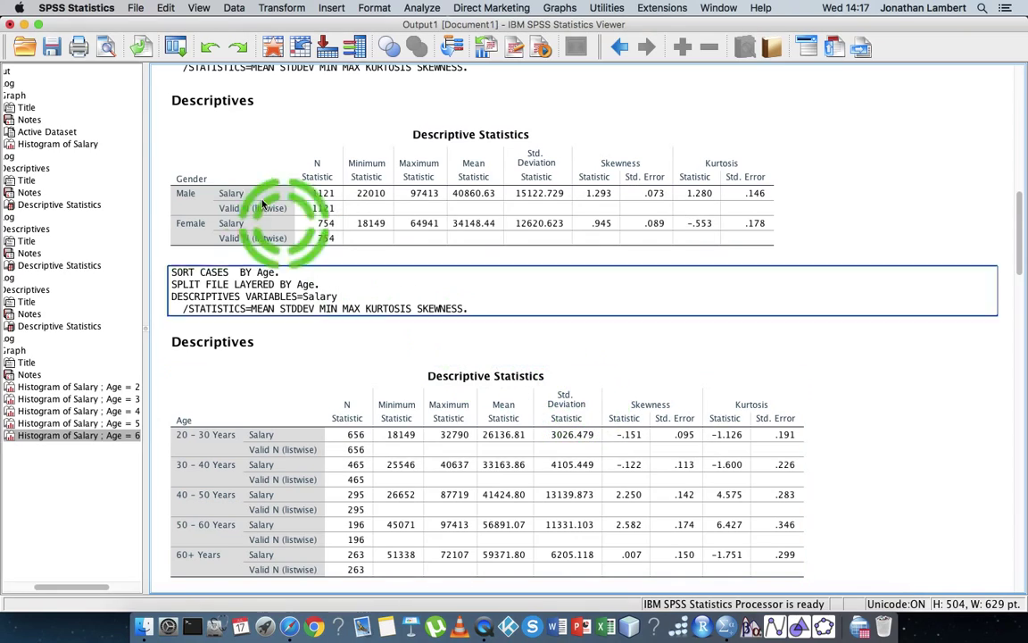
Turn off the split file by choosing Analyze all cases.
{"action": "left_click", "coordinate": [236, 8]}
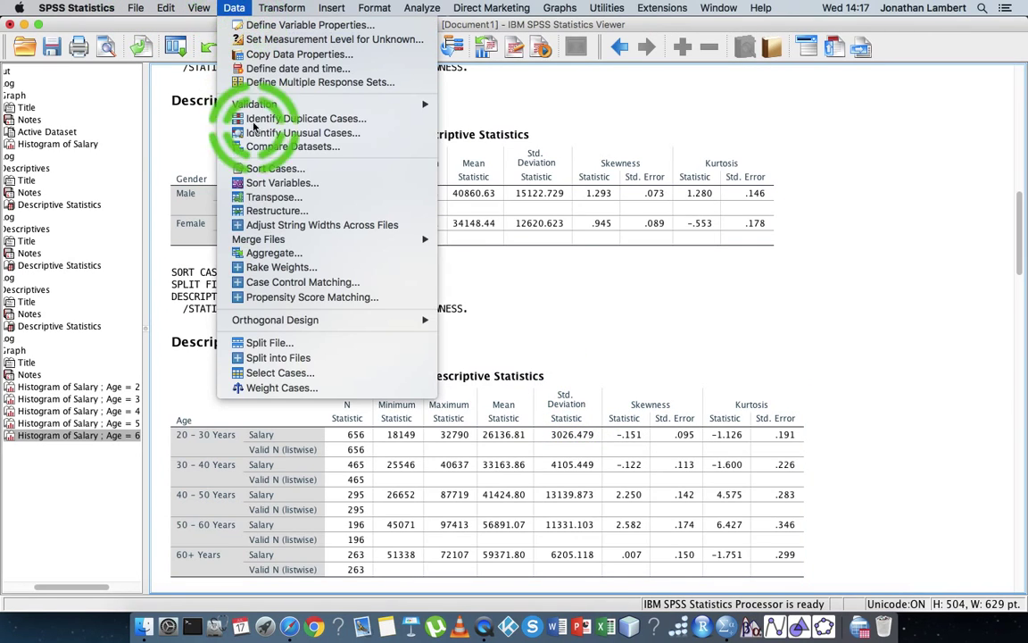
{"action": "left_click", "coordinate": [268, 344]}
{"action": "left_click", "coordinate": [482, 226]}
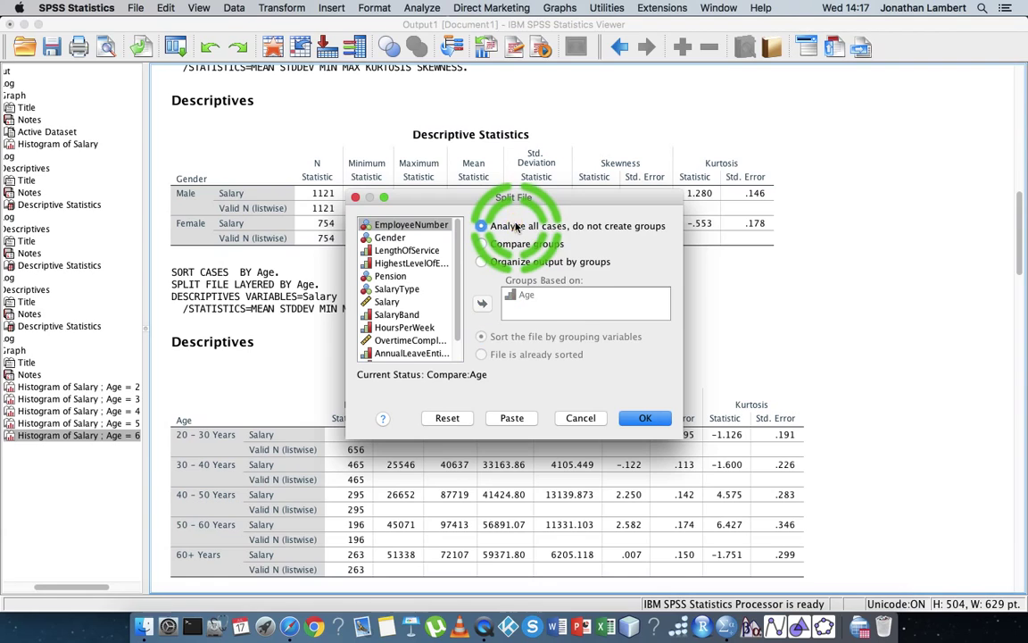
{"action": "left_click", "coordinate": [625, 416]}
{"action": "left_click", "coordinate": [719, 260]}
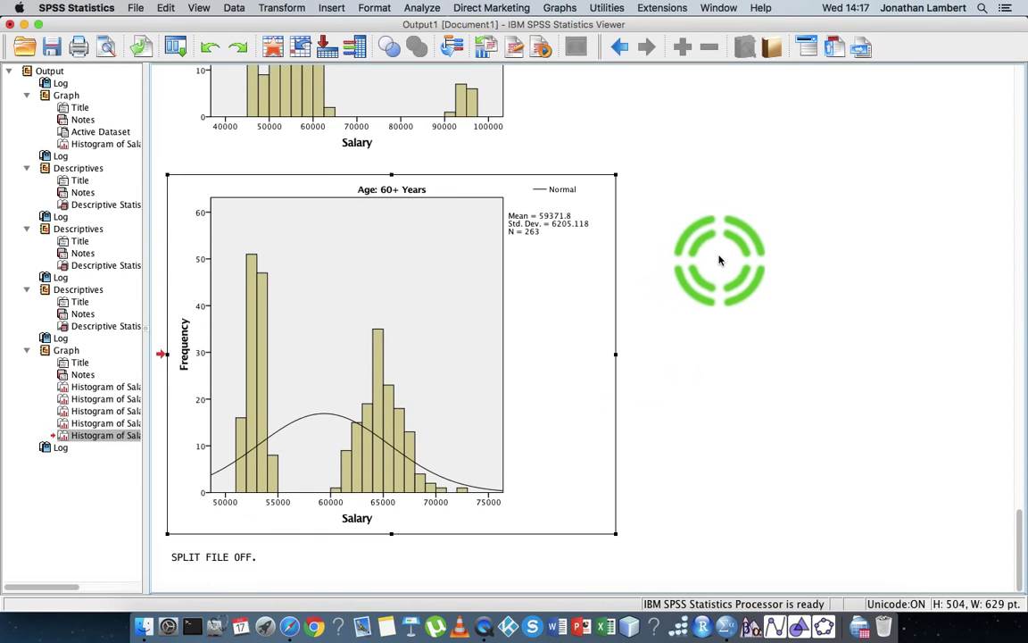
Start a fresh Frequencies analysis under Analyze > Descriptive Statistics.
{"action": "left_click", "coordinate": [551, 9]}
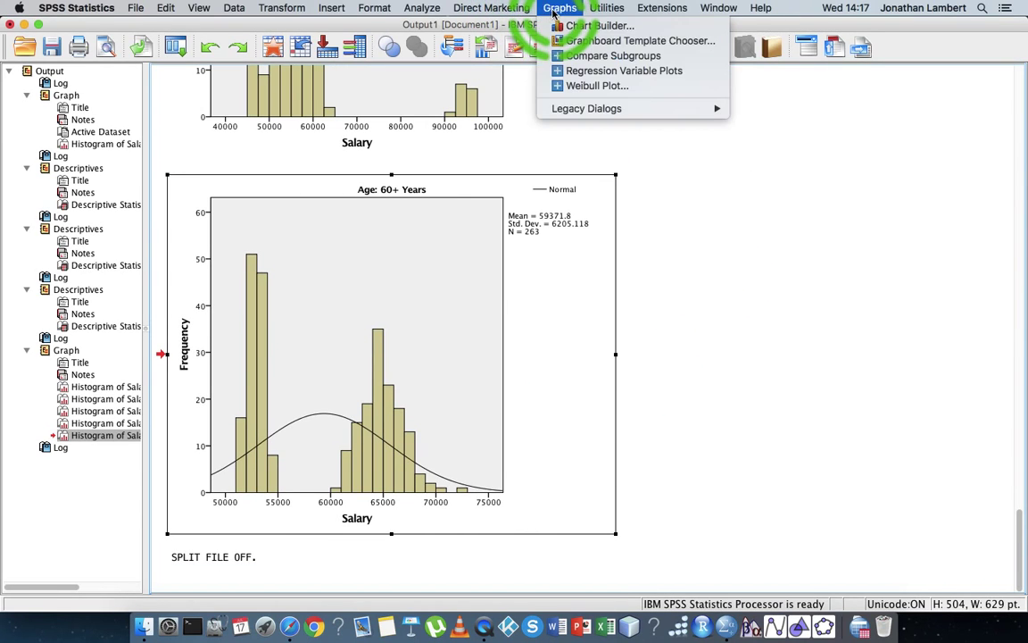
{"action": "left_click", "coordinate": [416, 9]}
{"action": "left_click", "coordinate": [469, 39]}
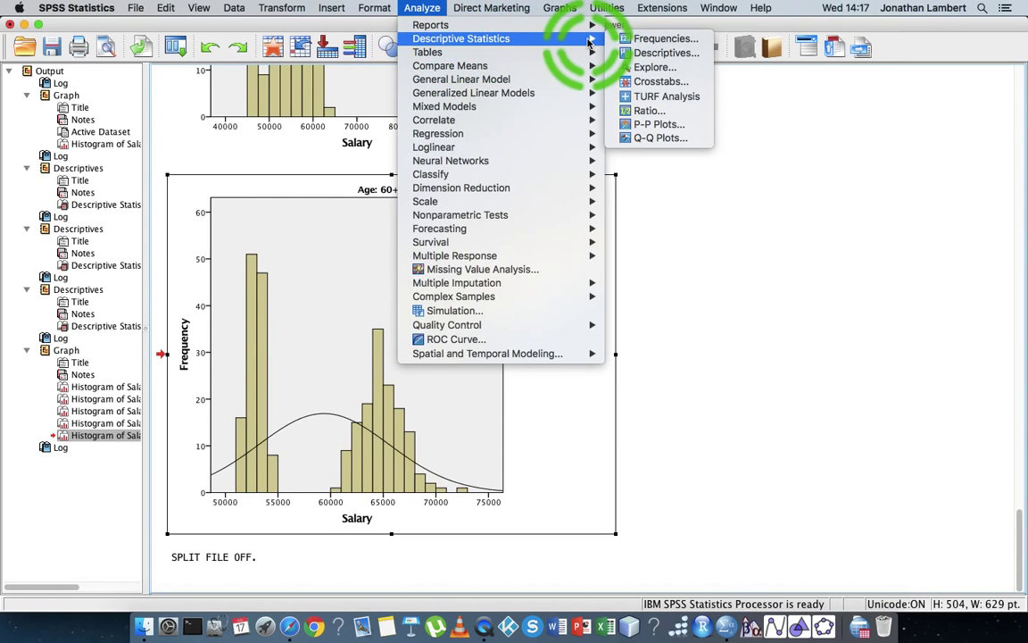
{"action": "left_click", "coordinate": [653, 43]}
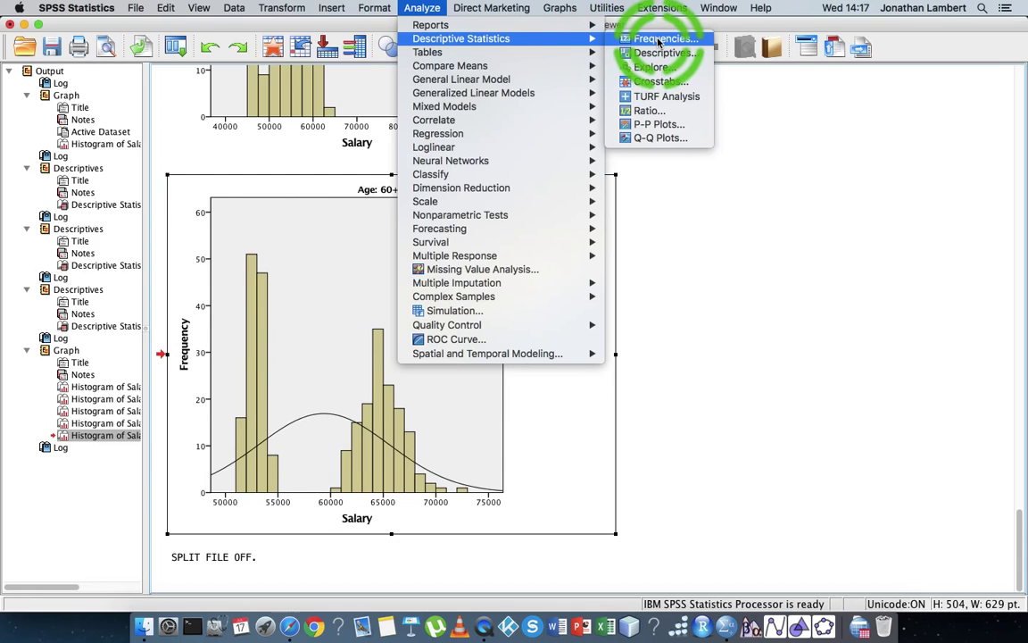